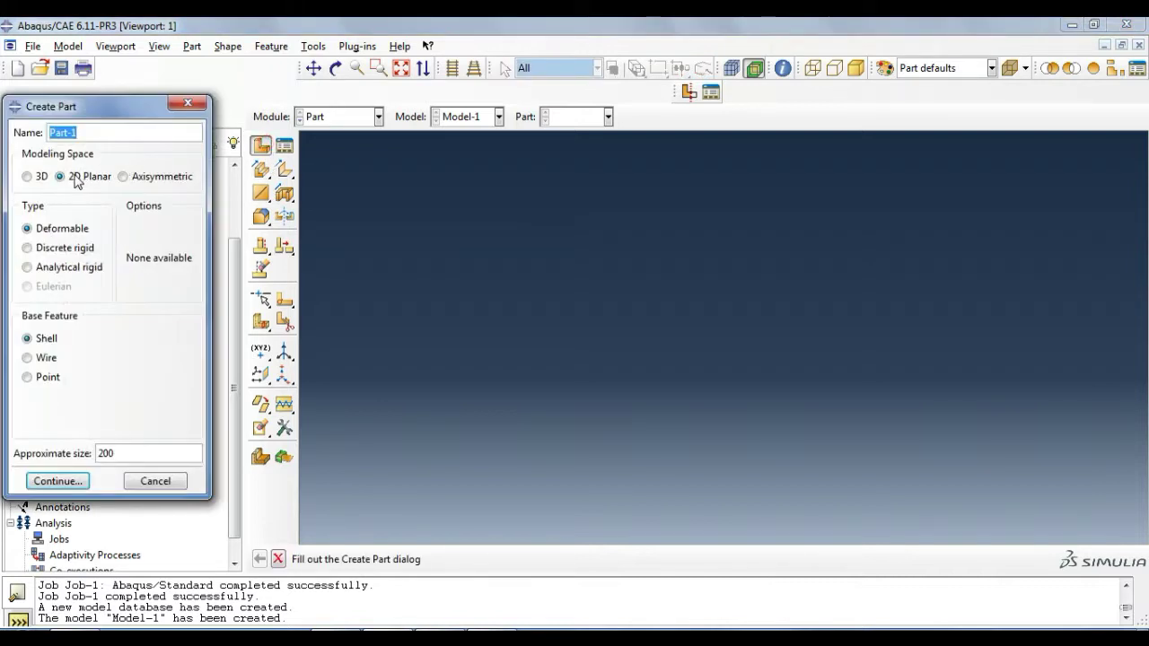
Create a 2D planar deformable wire part named POUTRE 1D with an approximate size of 200.
type("POUTRE 1D")
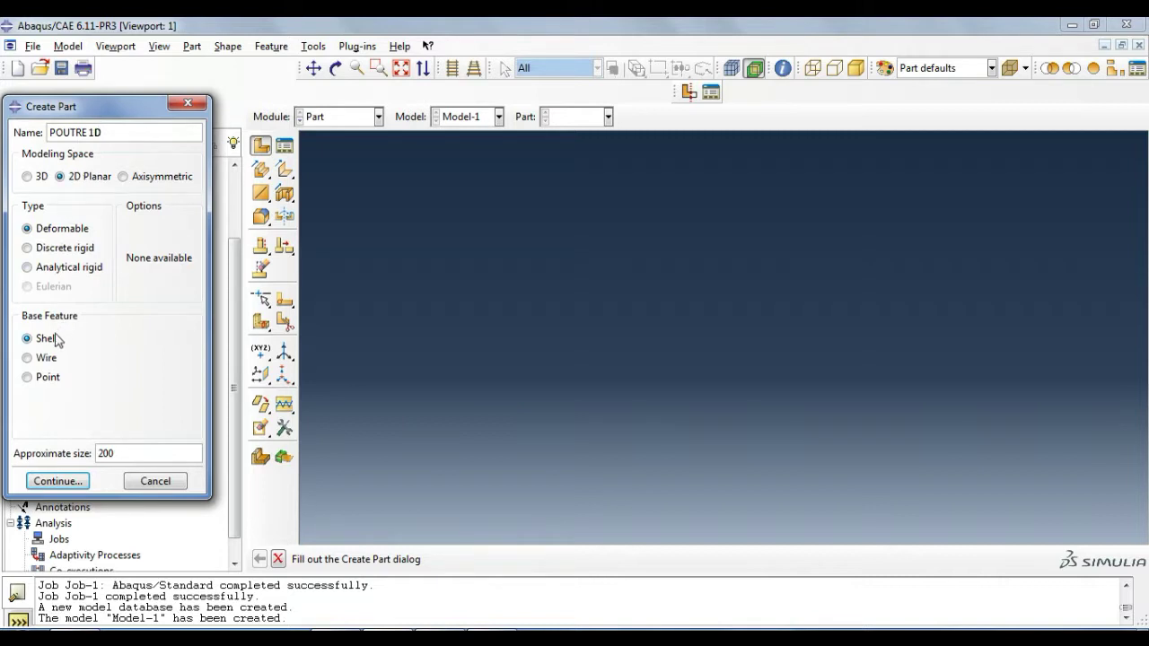
left_click(48, 360)
left_click(79, 482)
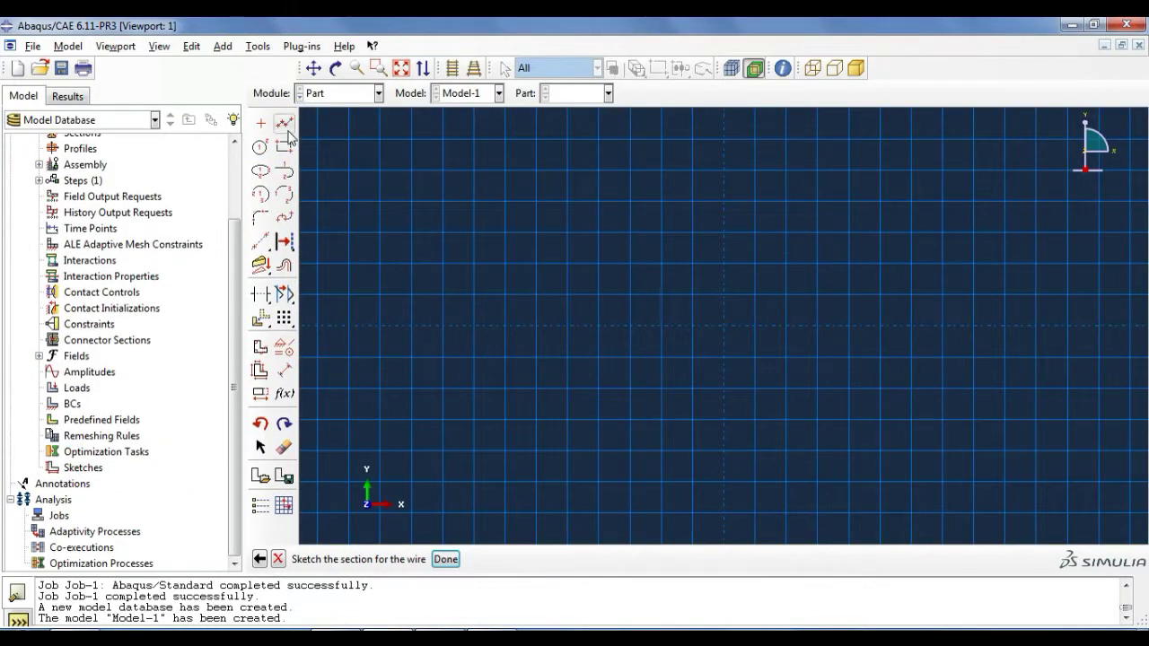
Sketch a horizontal line about 50 units long ending at the origin and finish the wire sketch.
left_click(285, 126)
left_click(412, 325)
left_click(721, 323)
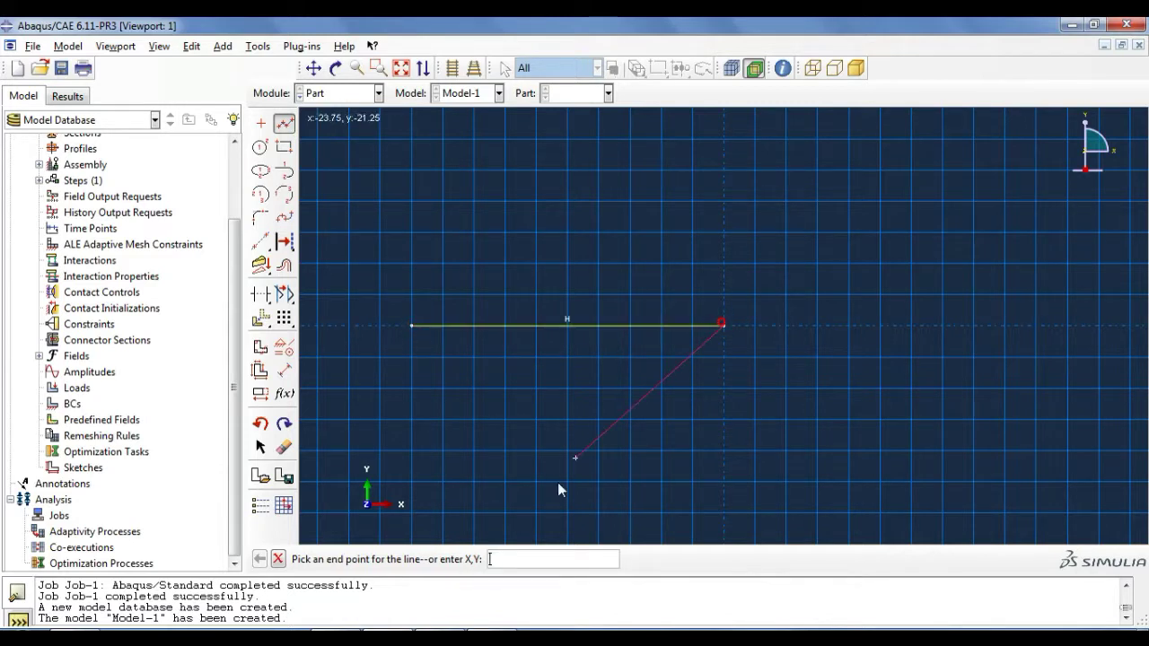
left_click(285, 123)
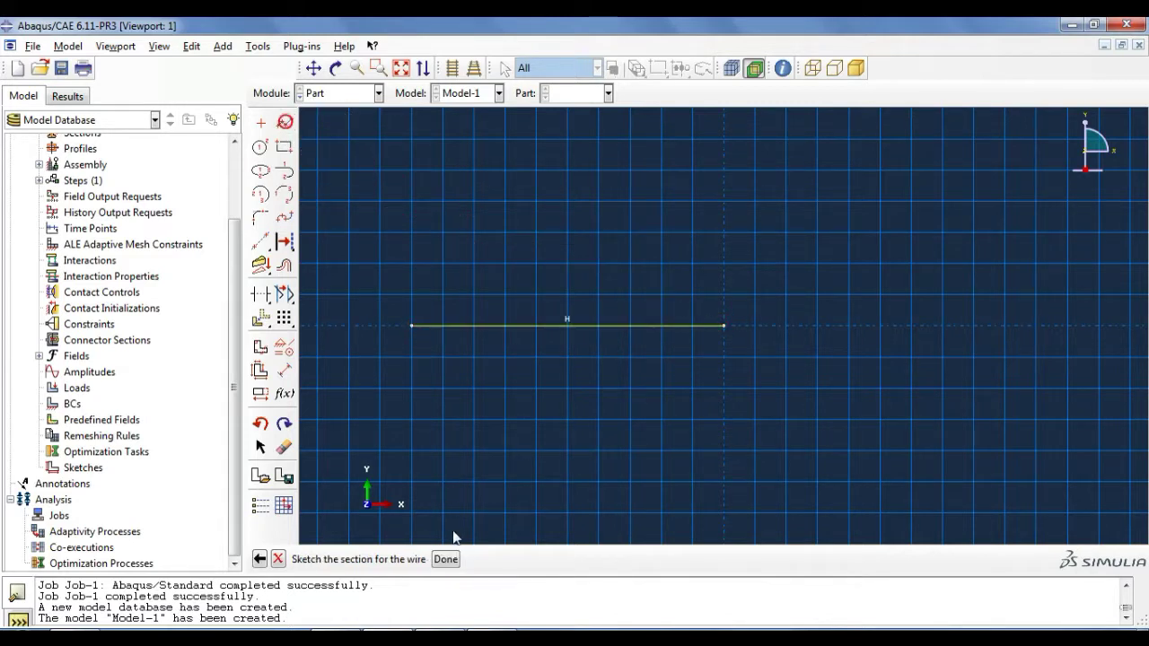
left_click(441, 560)
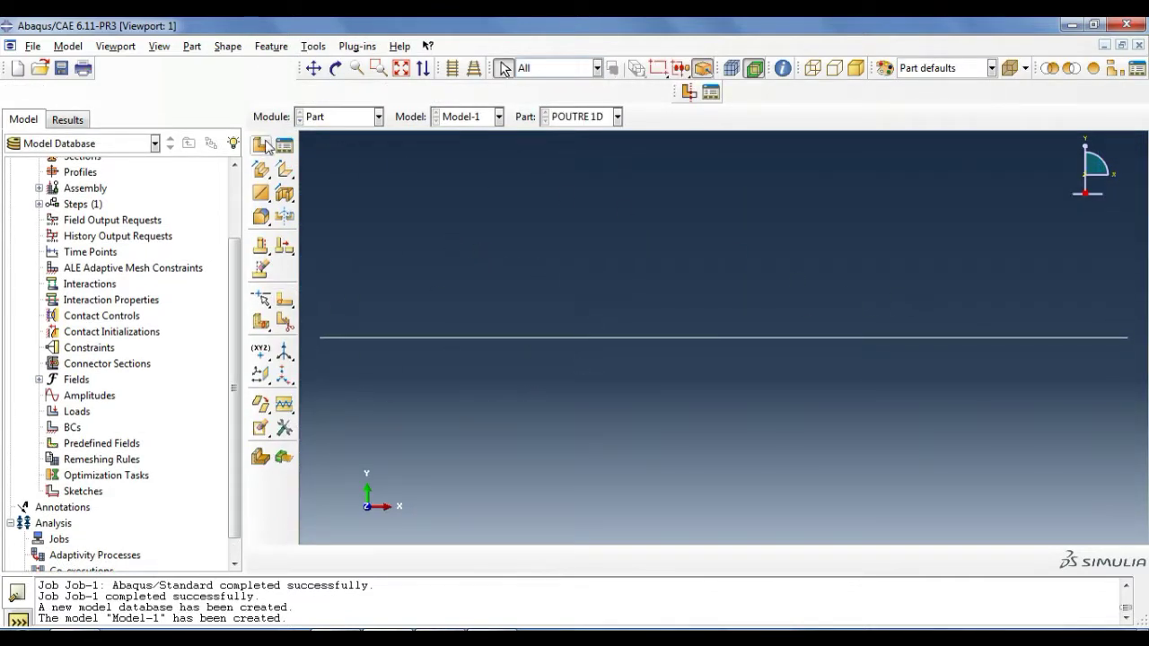
In the Property module, create an isotropic elastic material with Young's modulus 27000 and Poisson's ratio 0.3.
left_click(325, 124)
left_click(327, 151)
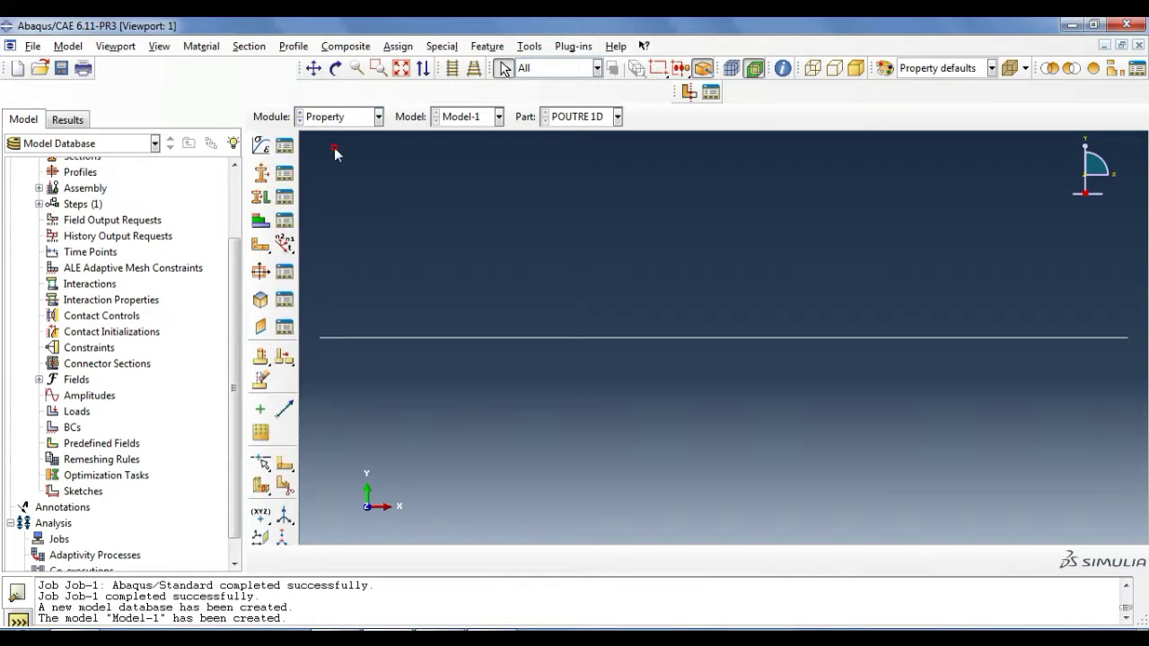
left_click(263, 147)
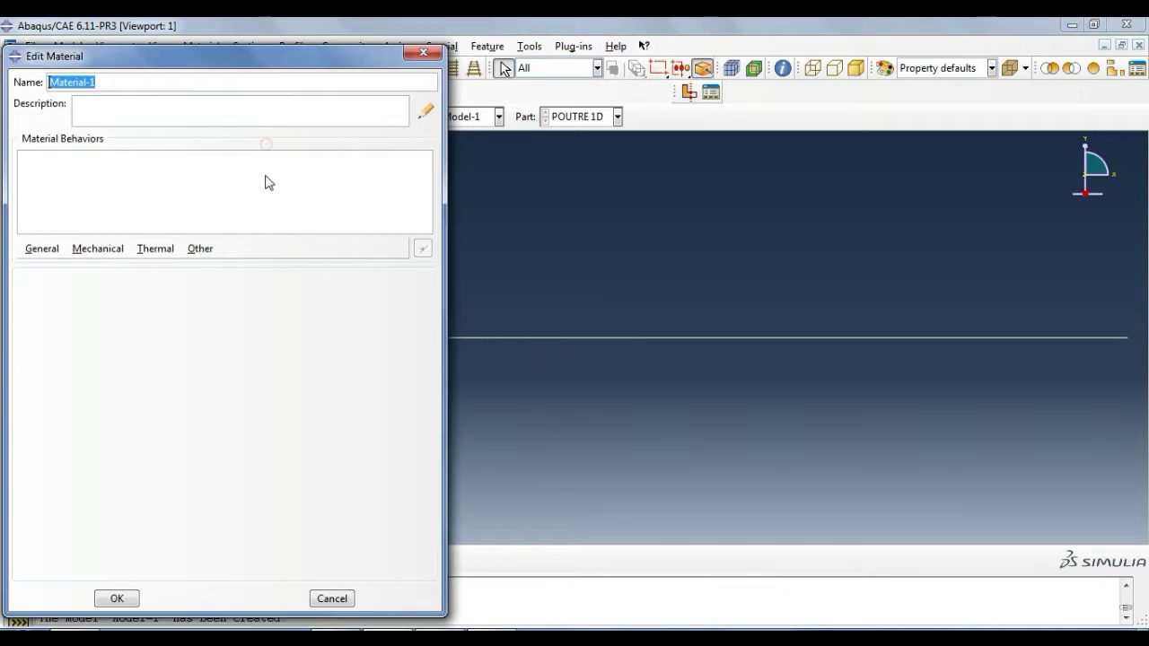
left_click(115, 254)
mouse_move(249, 270)
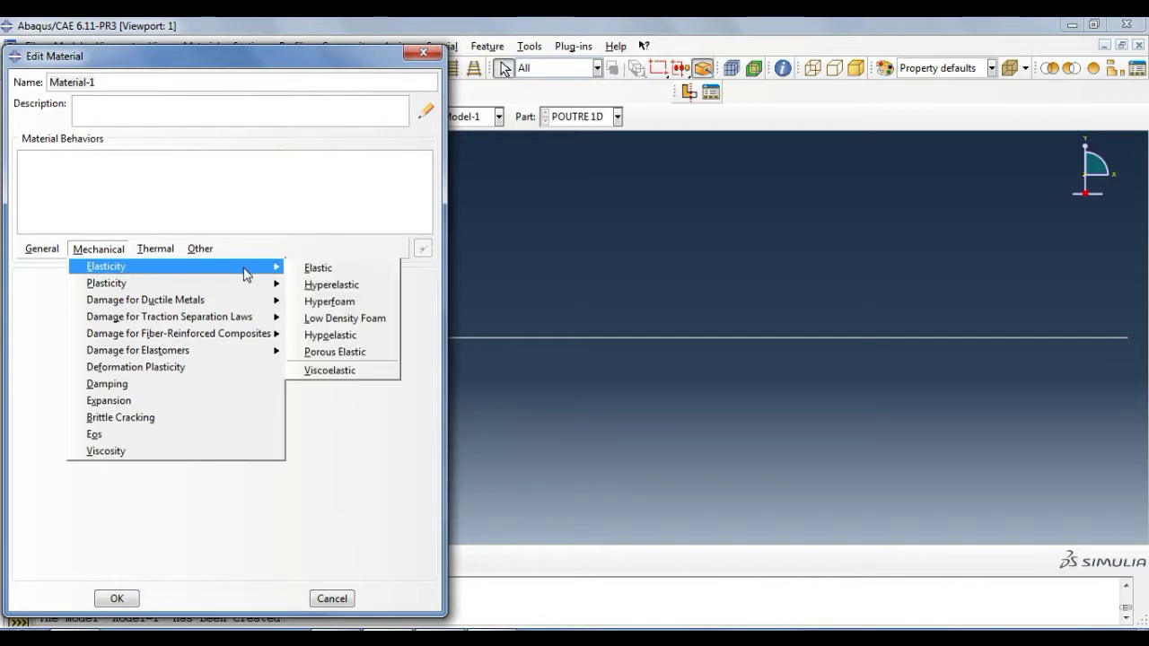
left_click(315, 270)
double_click(113, 473)
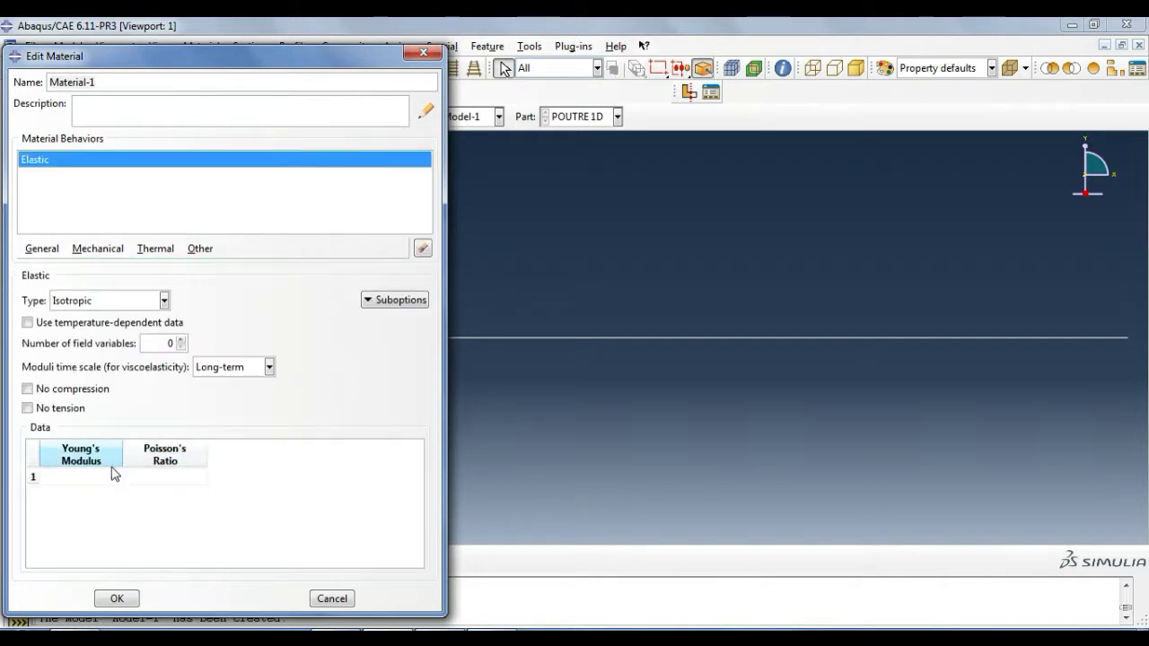
type("2700")
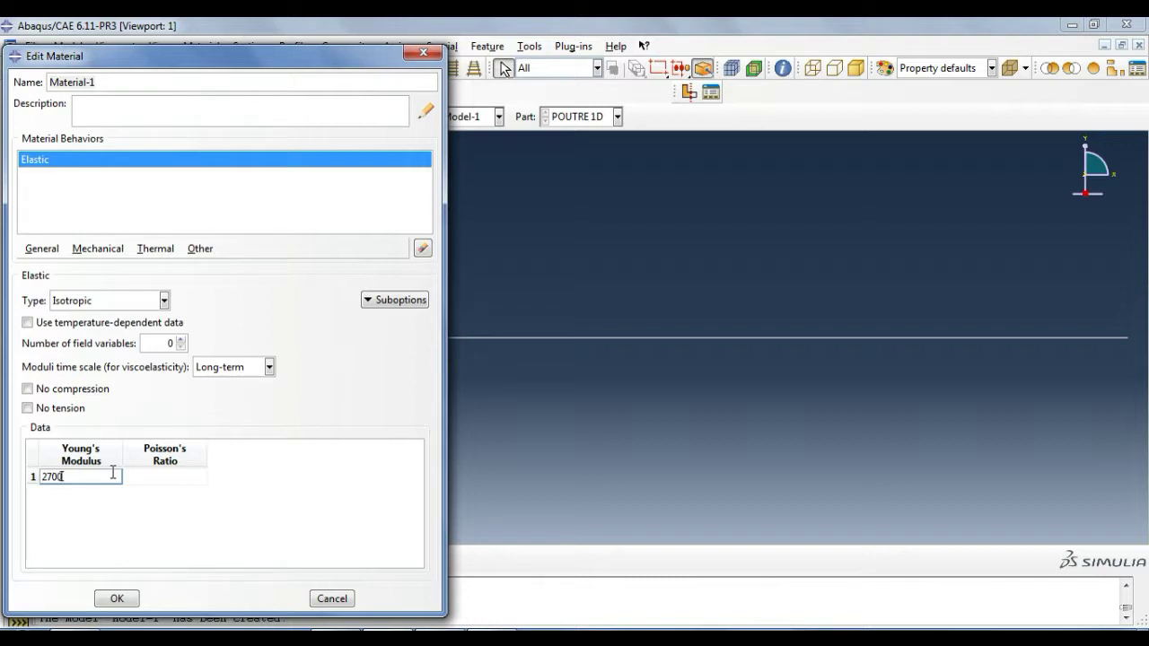
type("0")
double_click(155, 476)
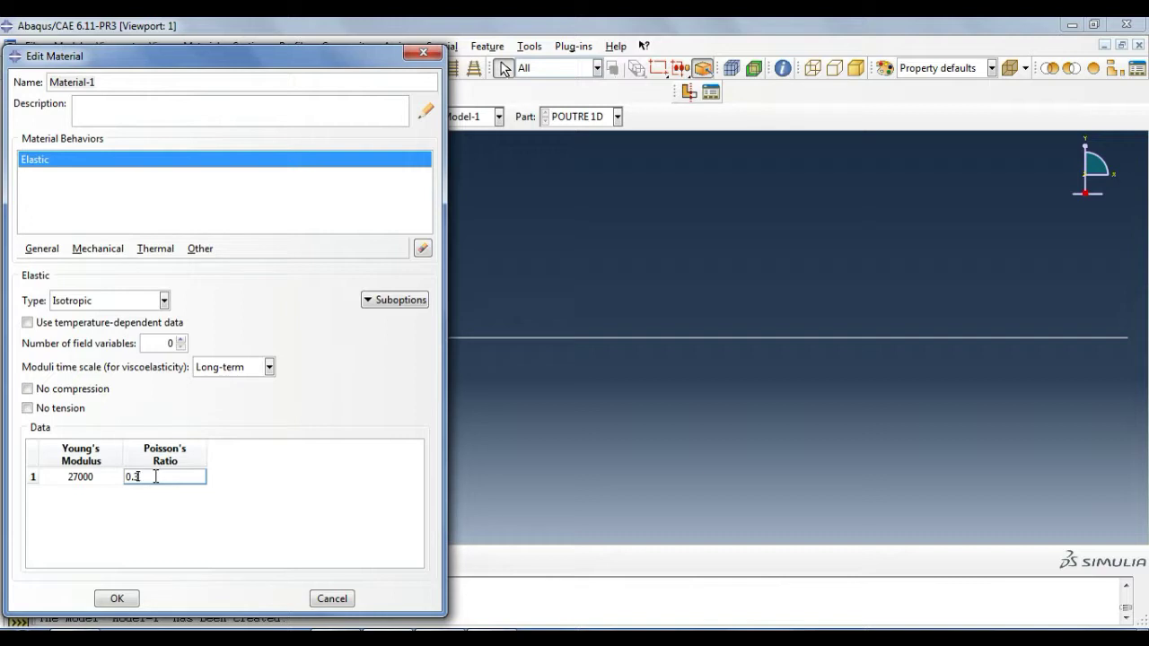
left_click(117, 598)
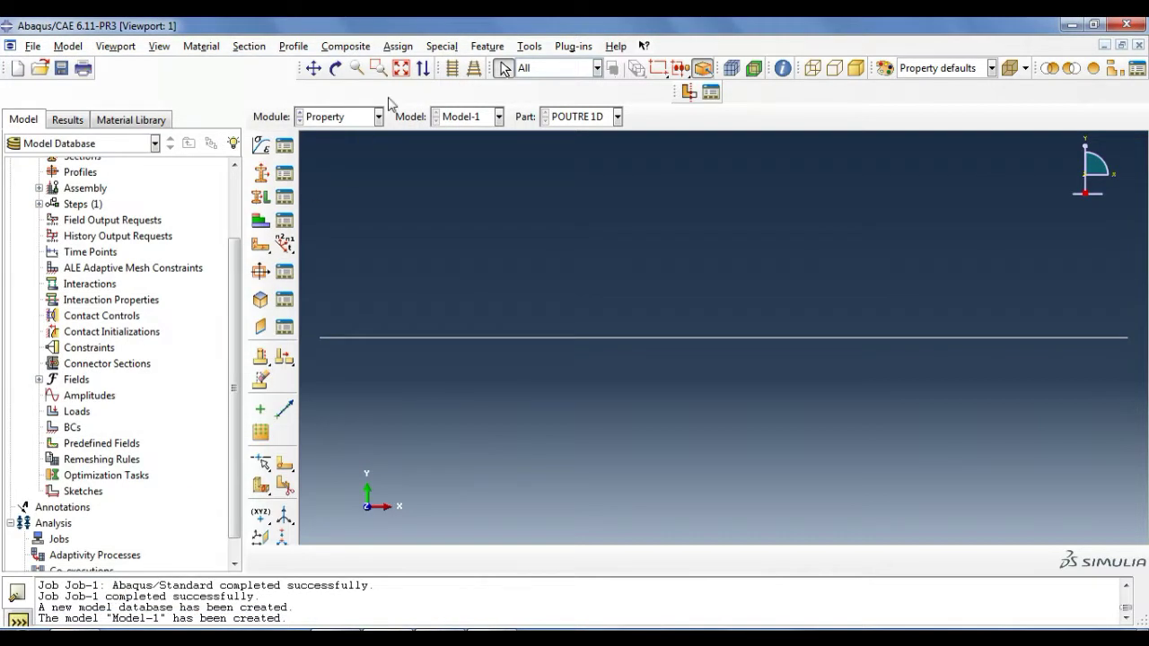
Create a beam section integrated during analysis, using Material-1 and a new circular profile.
left_click(262, 172)
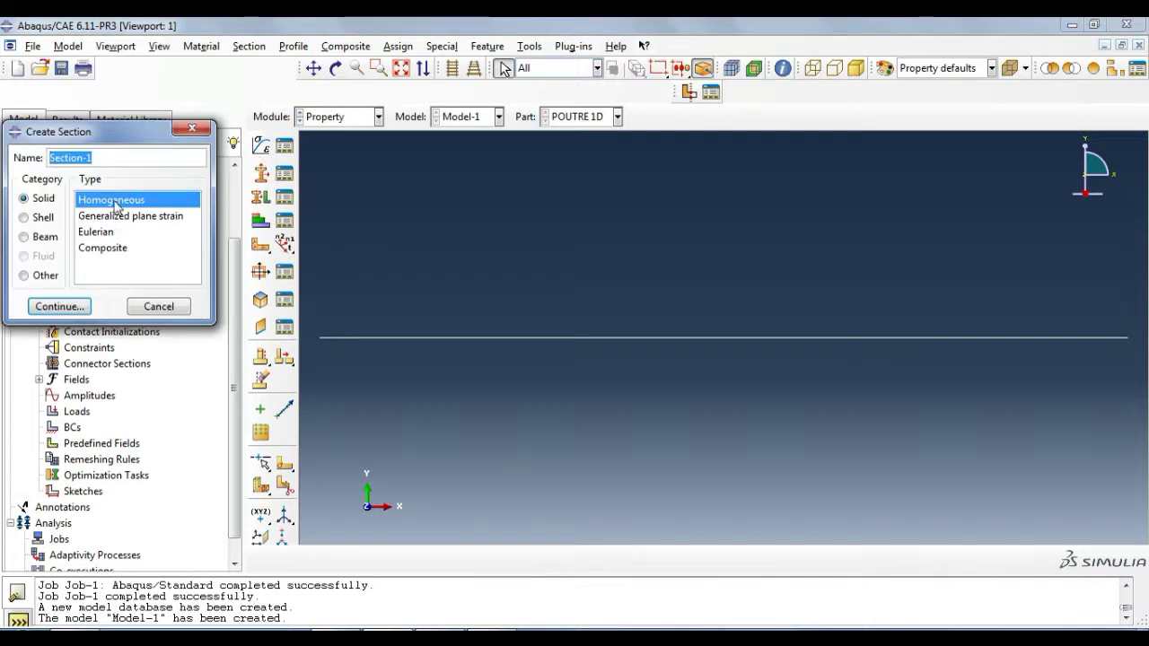
left_click(43, 243)
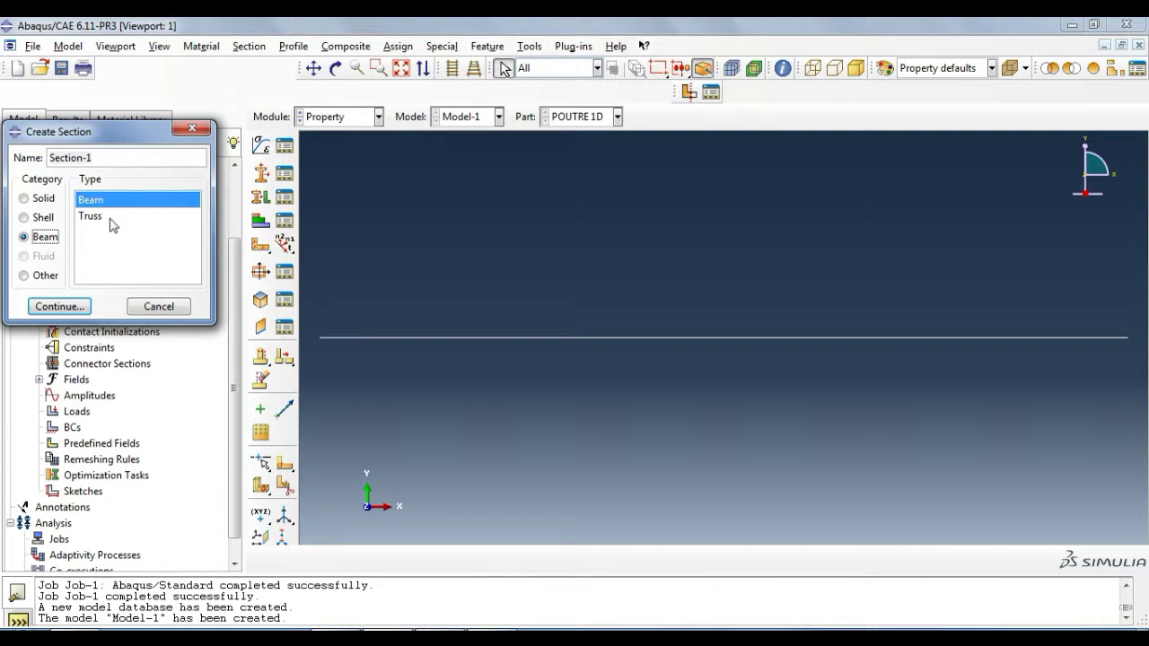
left_click(85, 307)
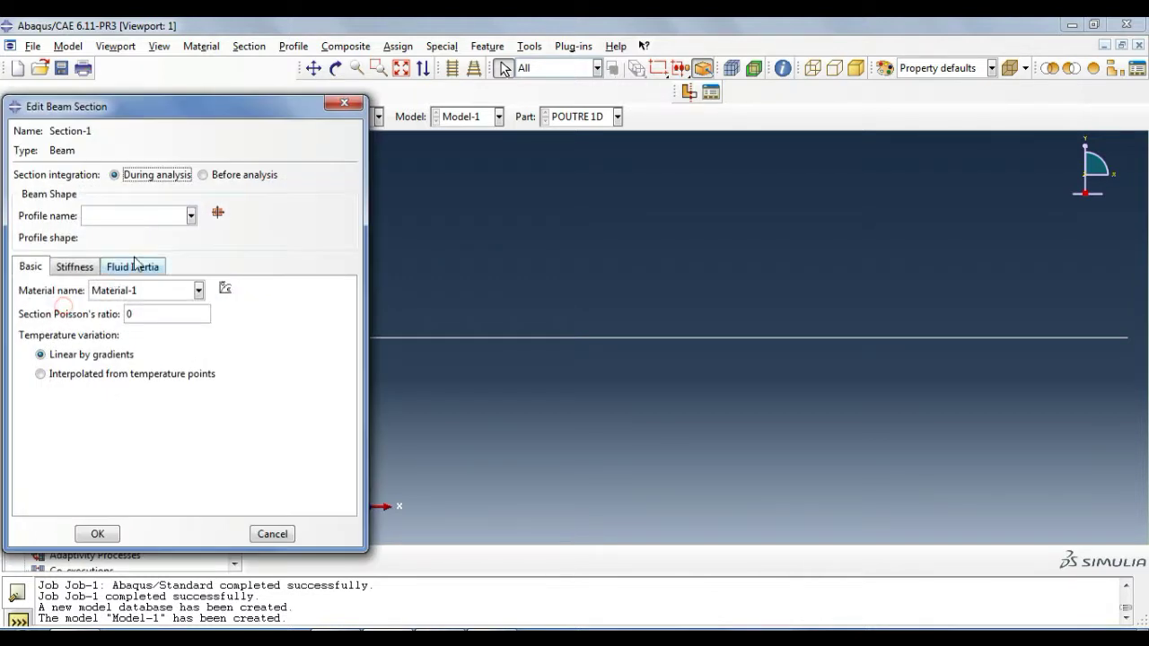
left_click(218, 212)
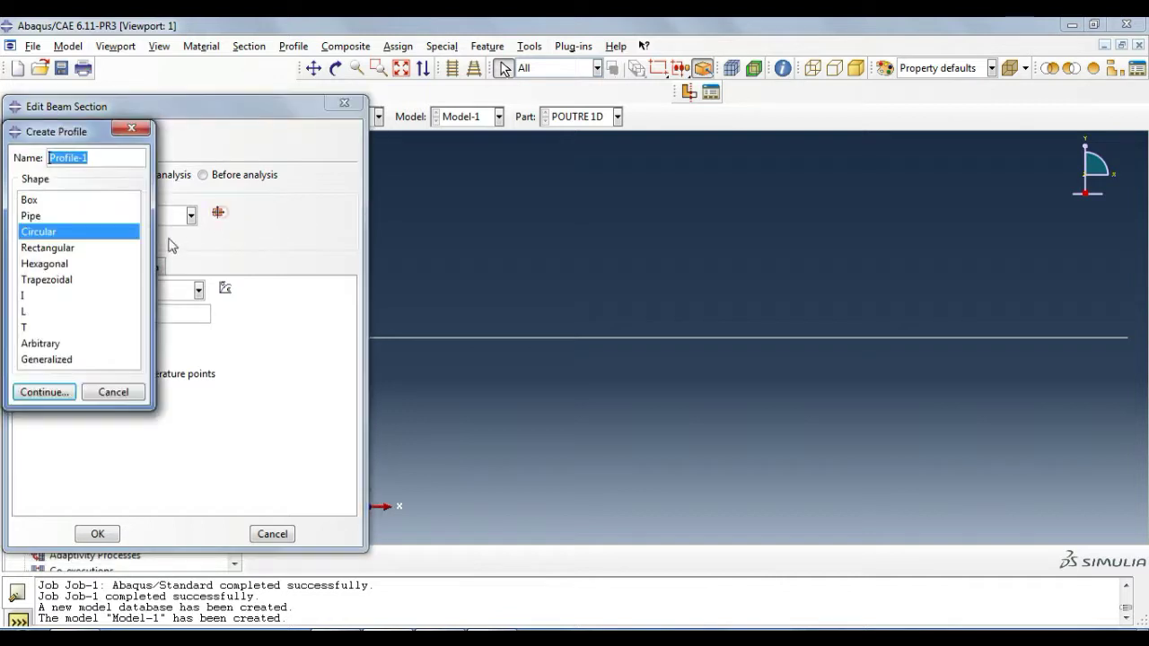
left_click(50, 394)
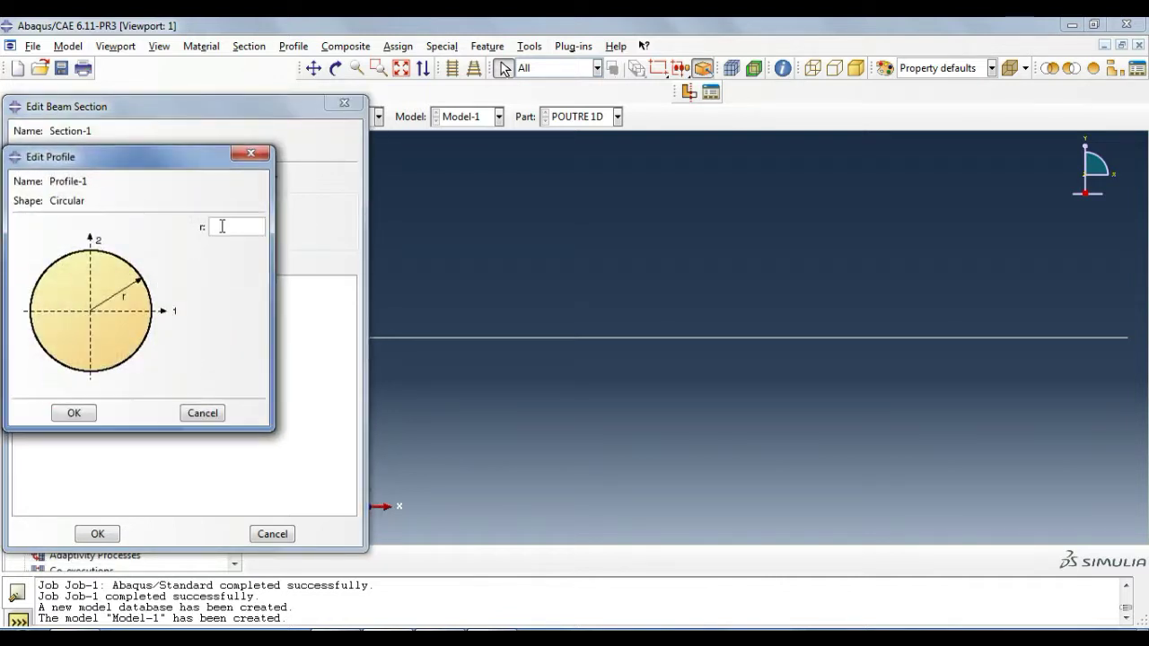
left_click(77, 413)
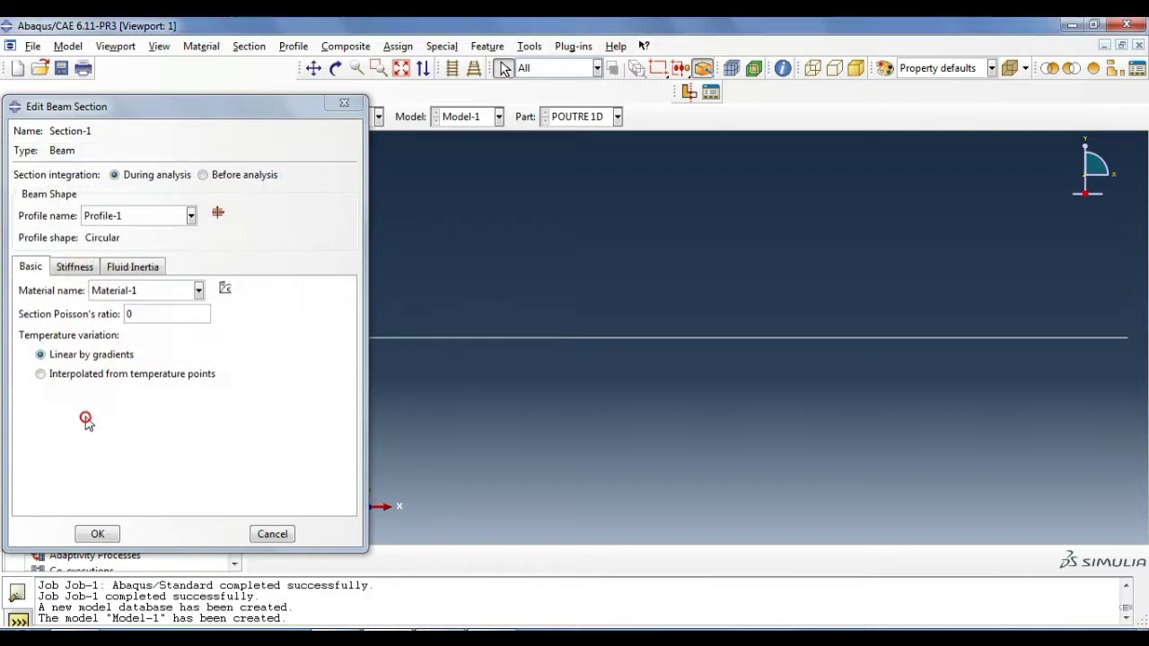
left_click(97, 533)
Assign the beam section to the entire wire.
left_click(262, 198)
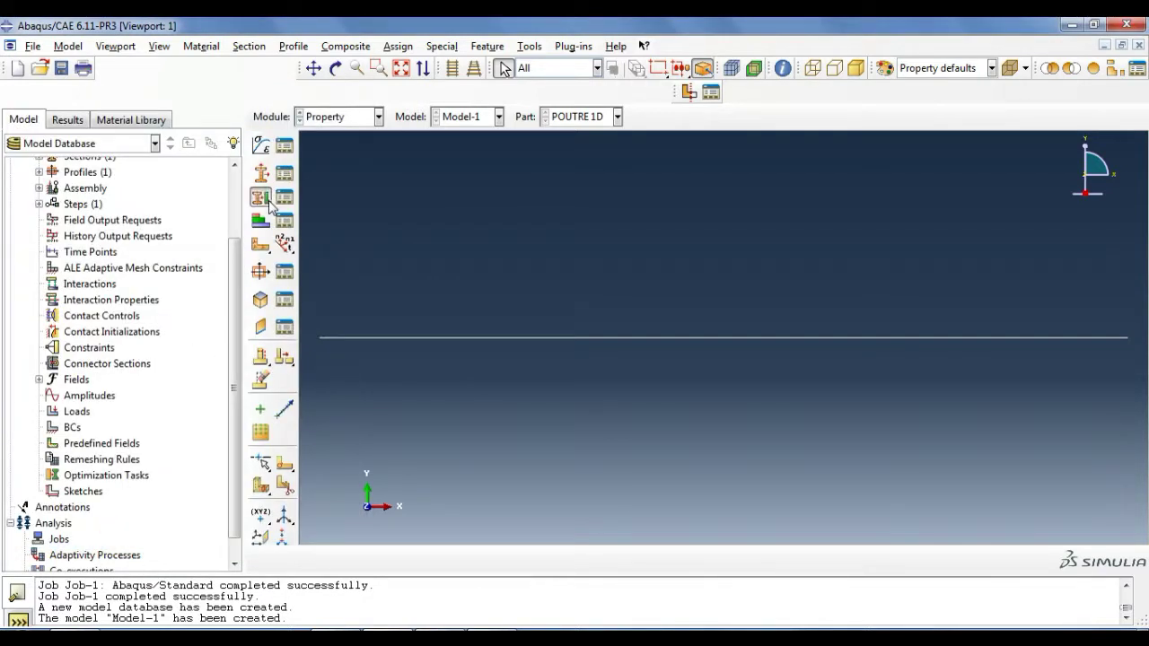
left_click_drag(305, 284, 1111, 365)
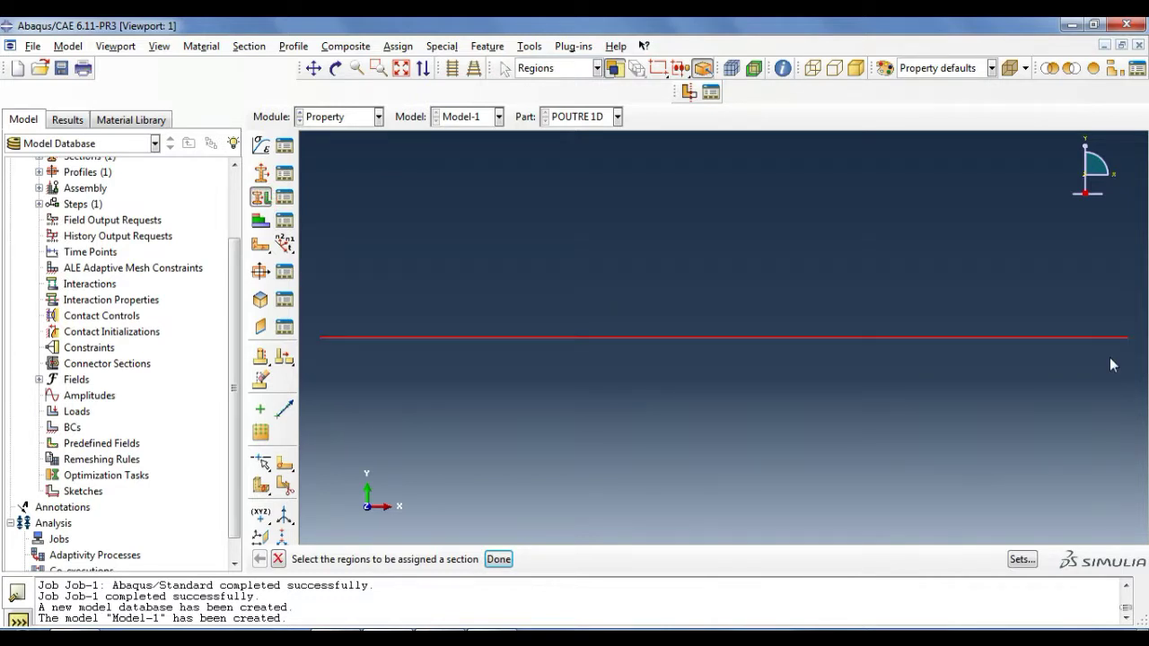
left_click(496, 559)
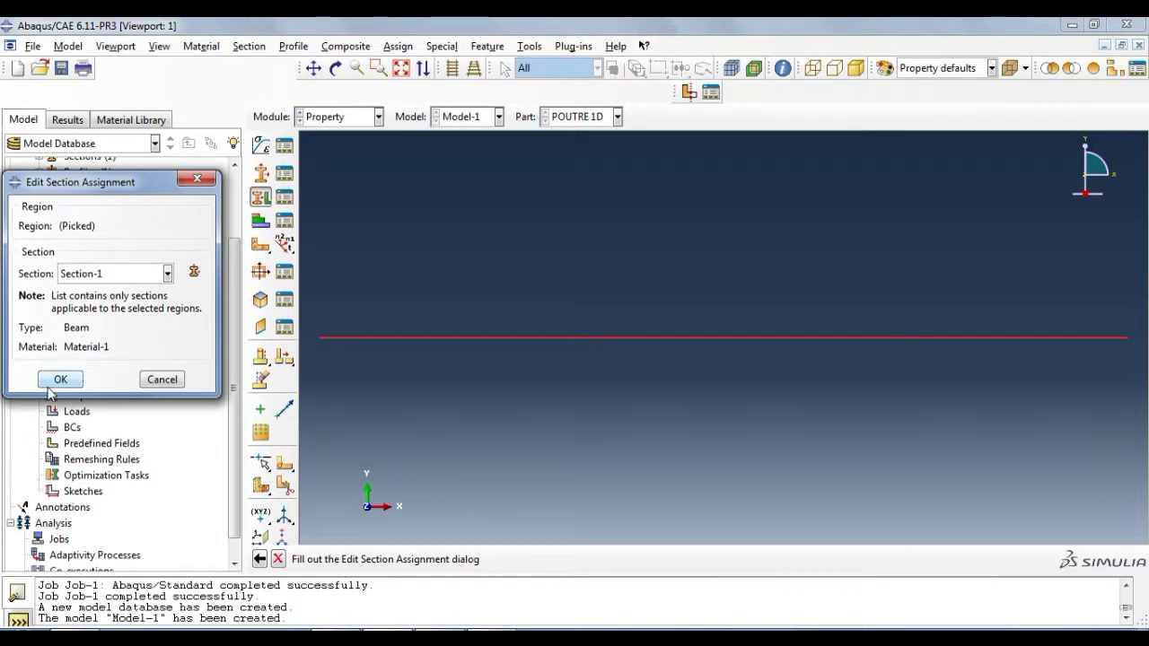
left_click(57, 380)
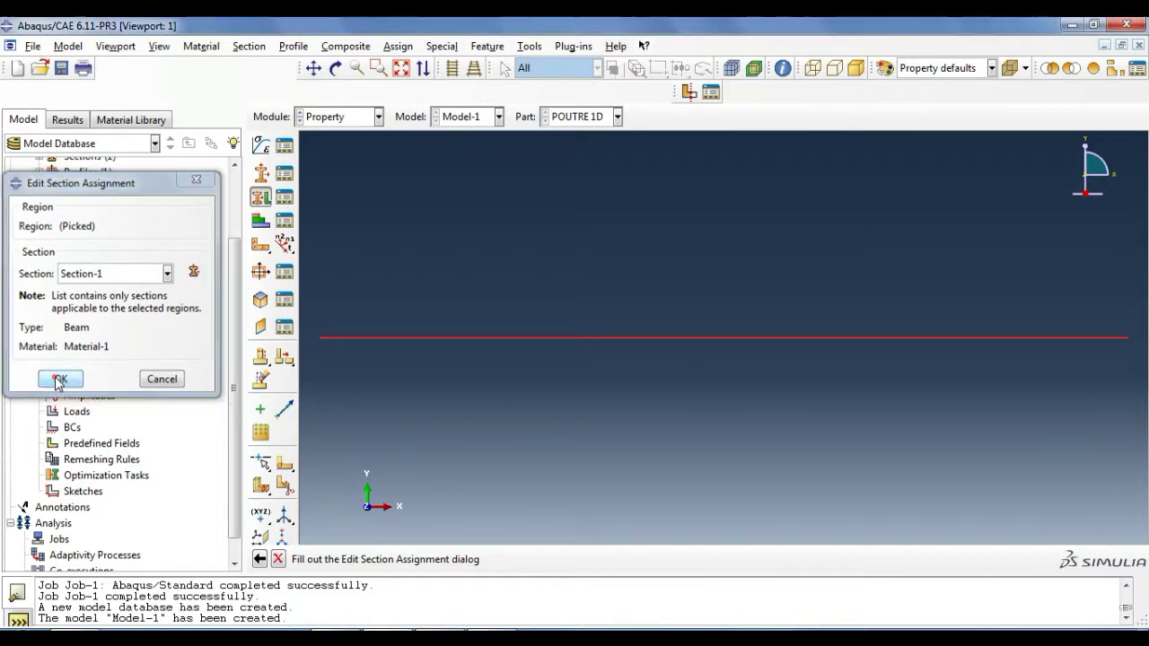
Assign a beam section orientation to the entire wire, accepting the default n1 direction.
left_click(285, 244)
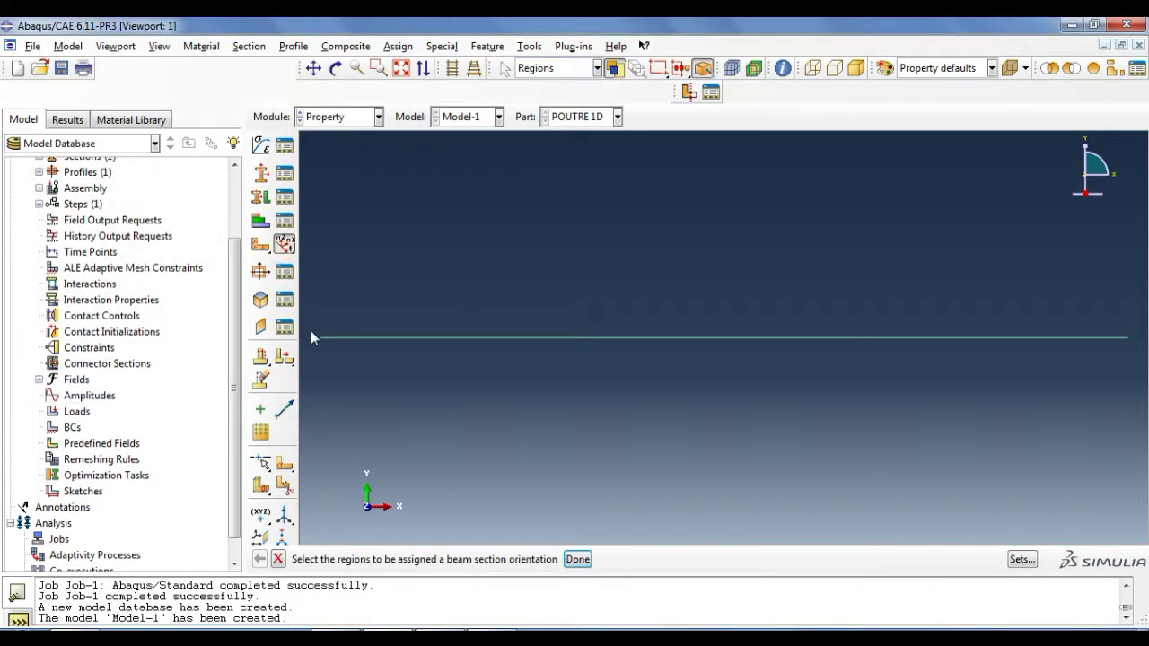
left_click_drag(317, 318, 1118, 384)
left_click(579, 559)
key("Return")
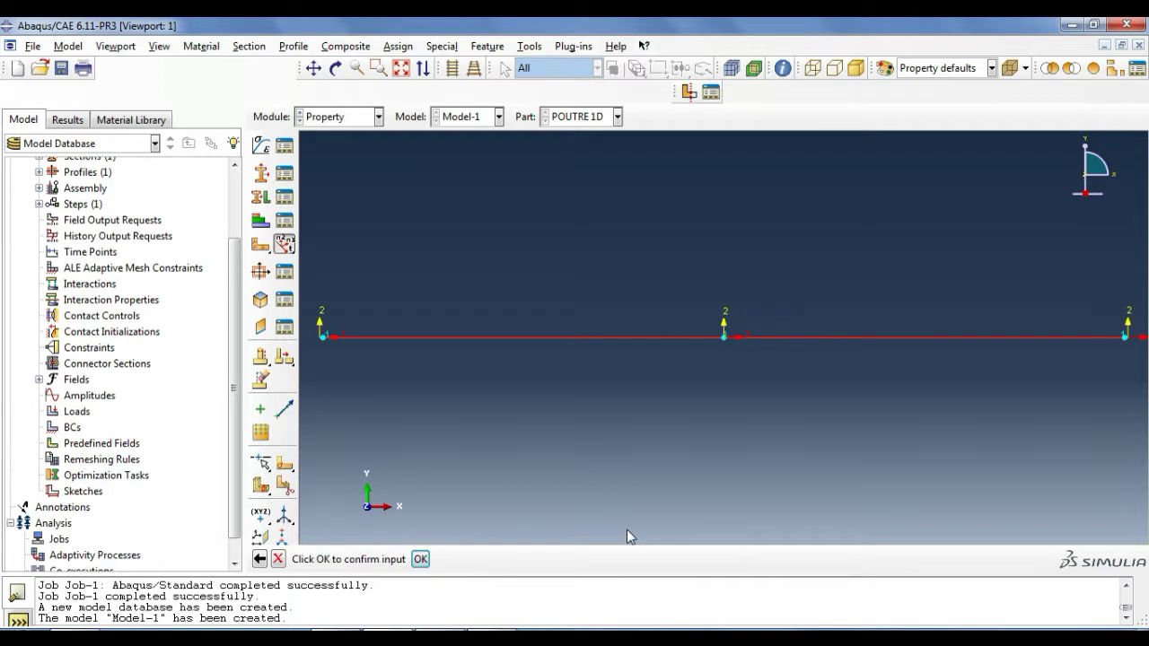
left_click(417, 562)
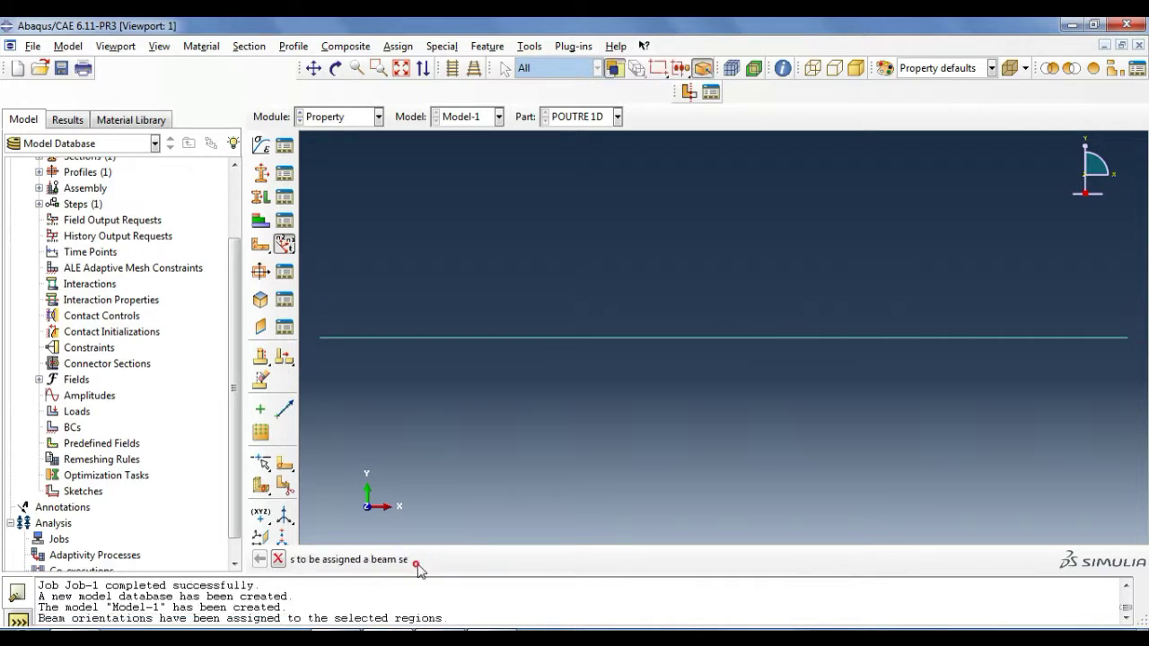
left_click(577, 559)
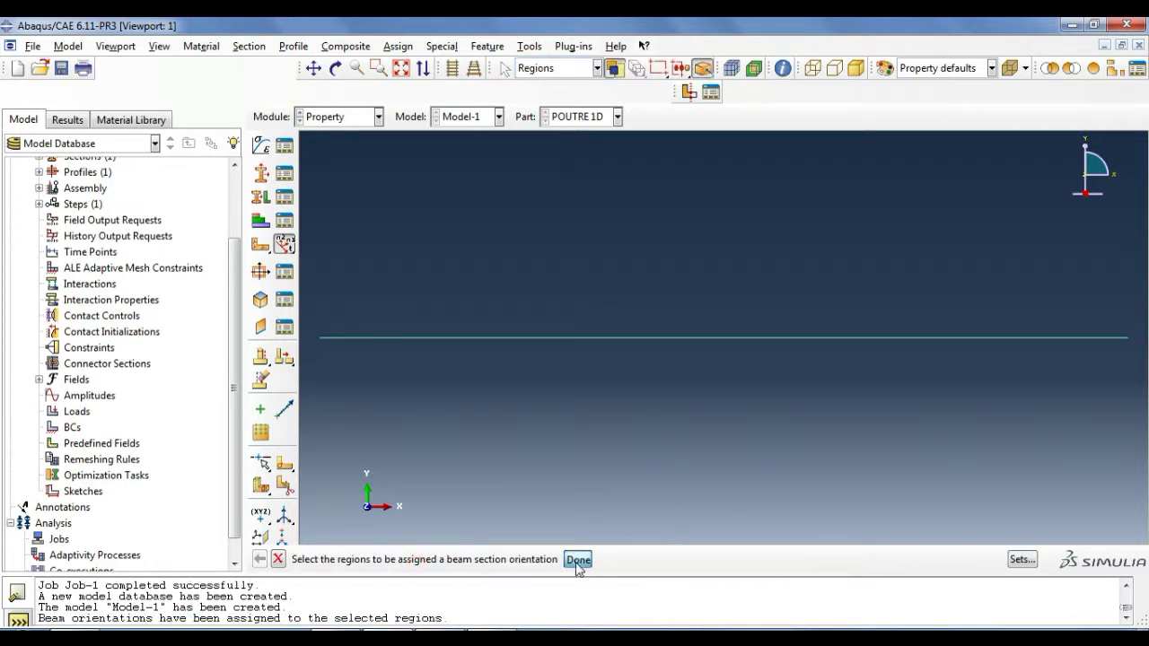
In the Assembly module, create a dependent instance of the POUTRE 1D part.
left_click(328, 117)
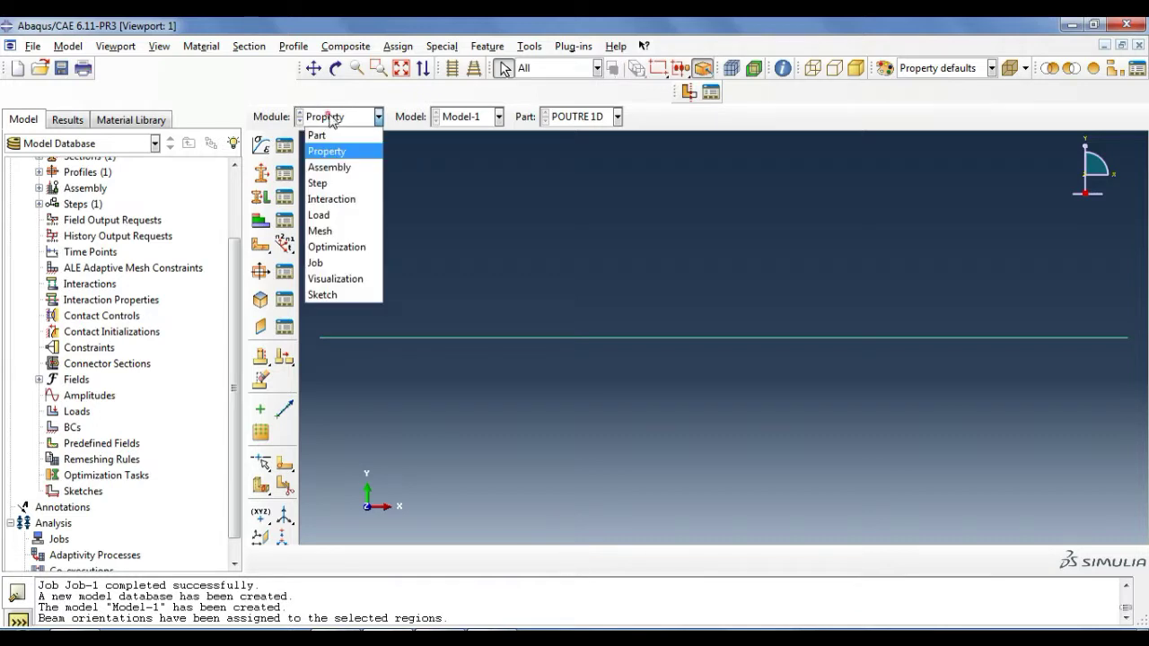
left_click(329, 167)
left_click(262, 148)
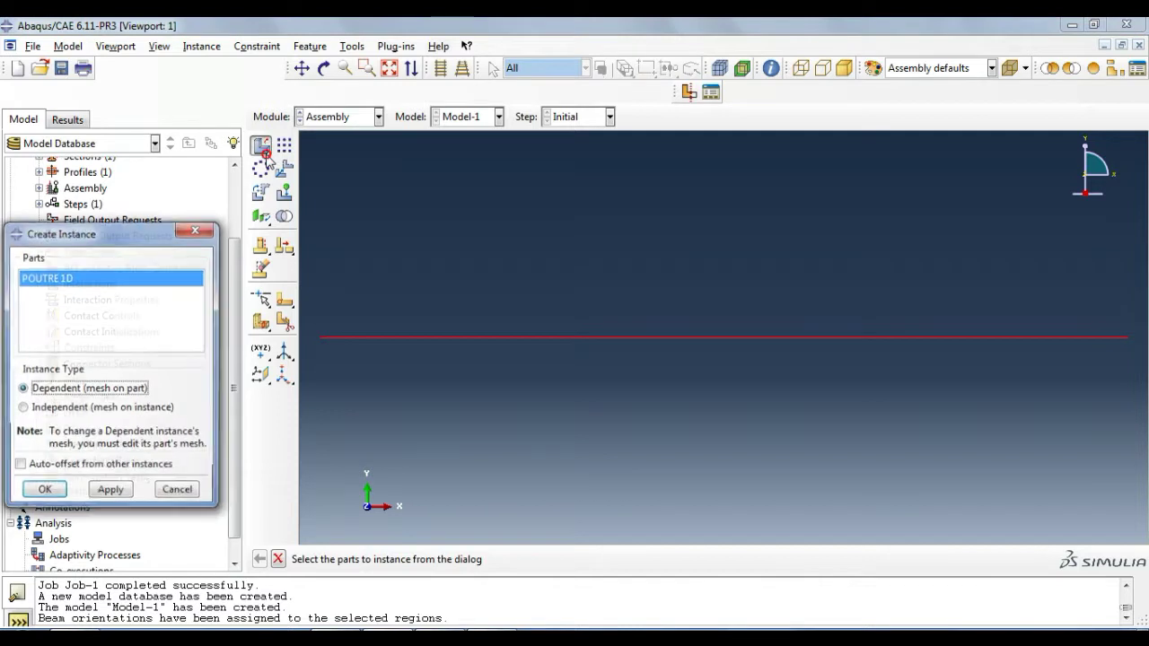
left_click(53, 490)
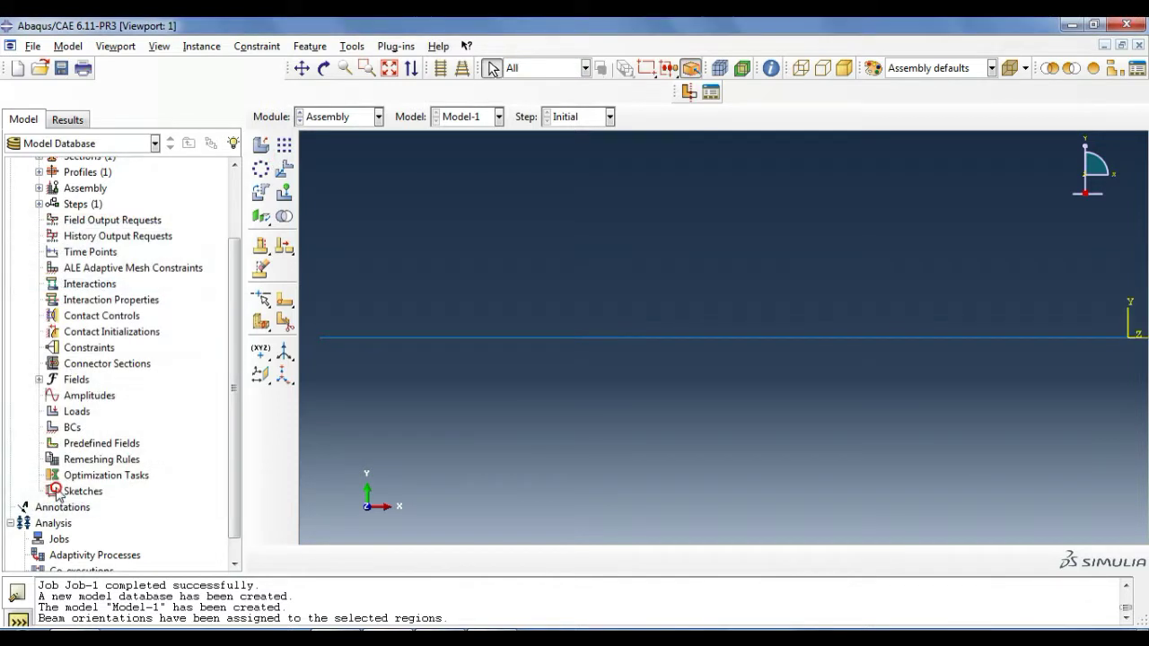
In the Step module, create a Static, General step after Initial with time period 1 and Nlgeom off.
left_click(328, 118)
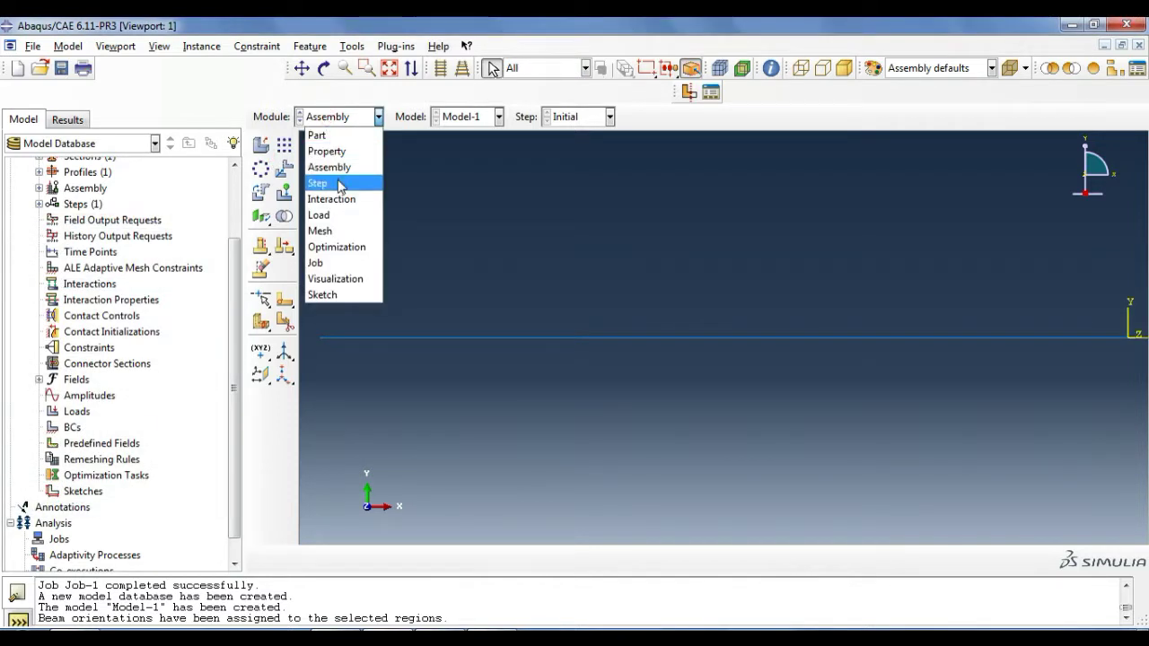
left_click(332, 184)
left_click(259, 148)
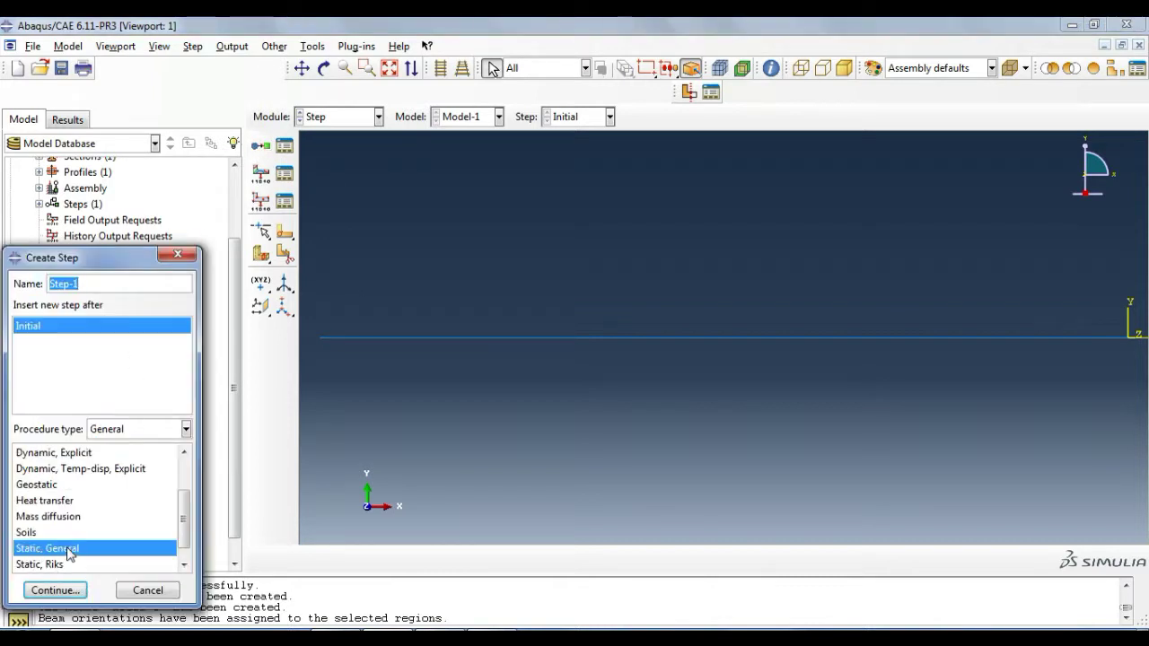
left_click(55, 590)
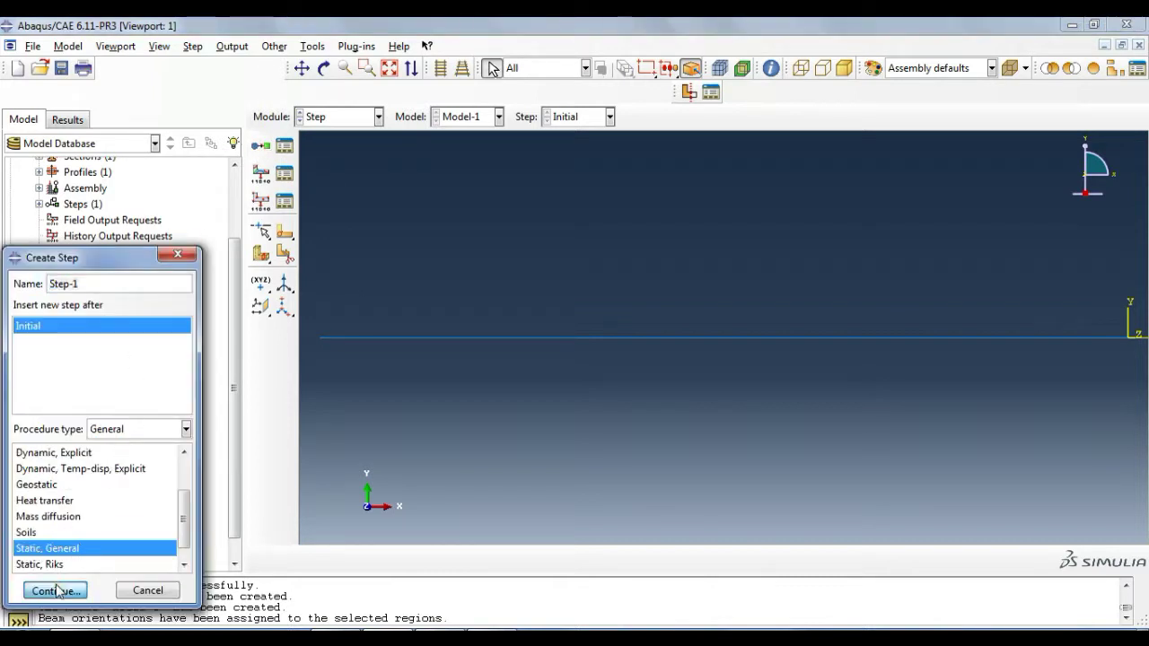
left_click(128, 543)
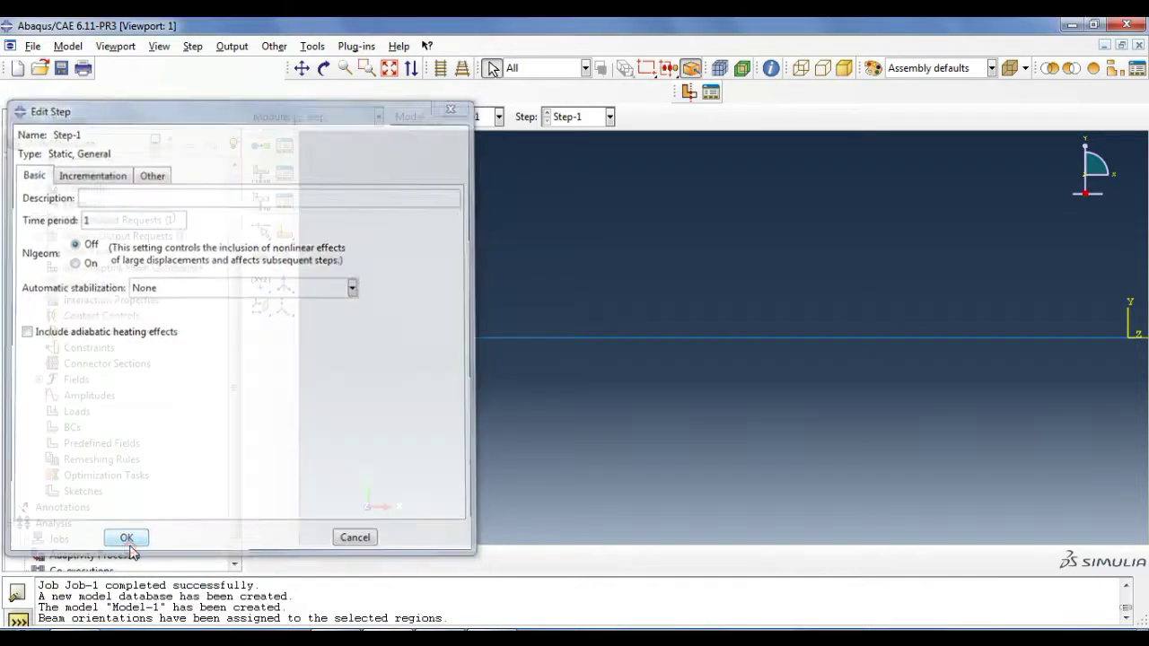
In the Load module, create an Encastre boundary condition in Step-1 at the left end point of the beam.
left_click(334, 116)
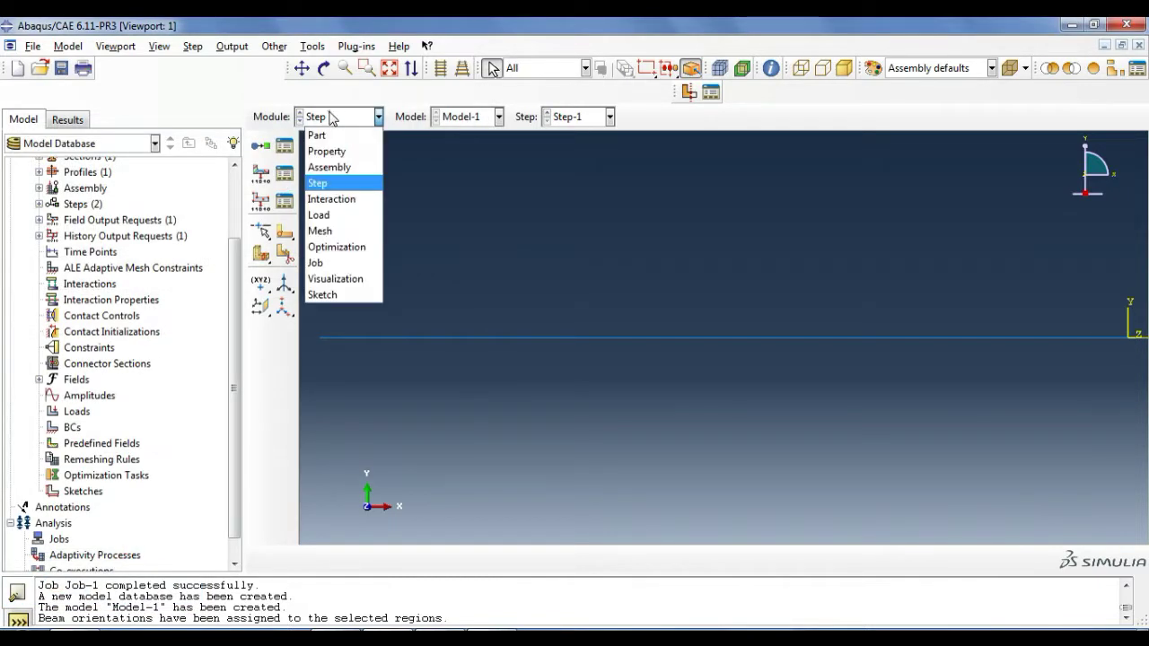
left_click(320, 216)
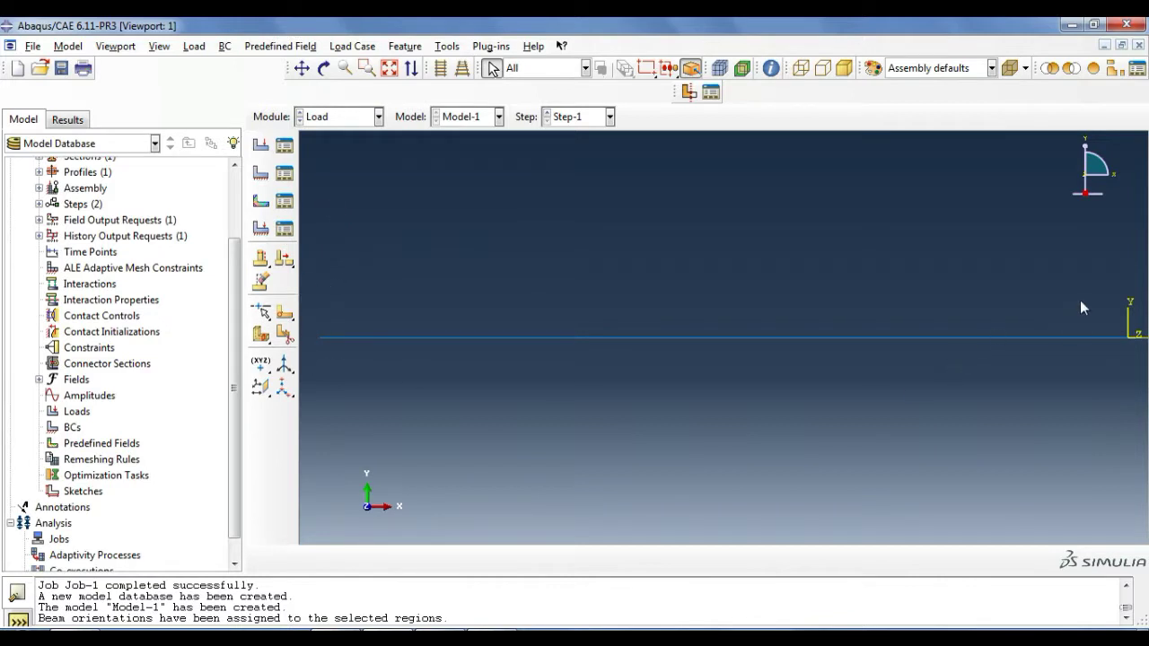
left_click(261, 173)
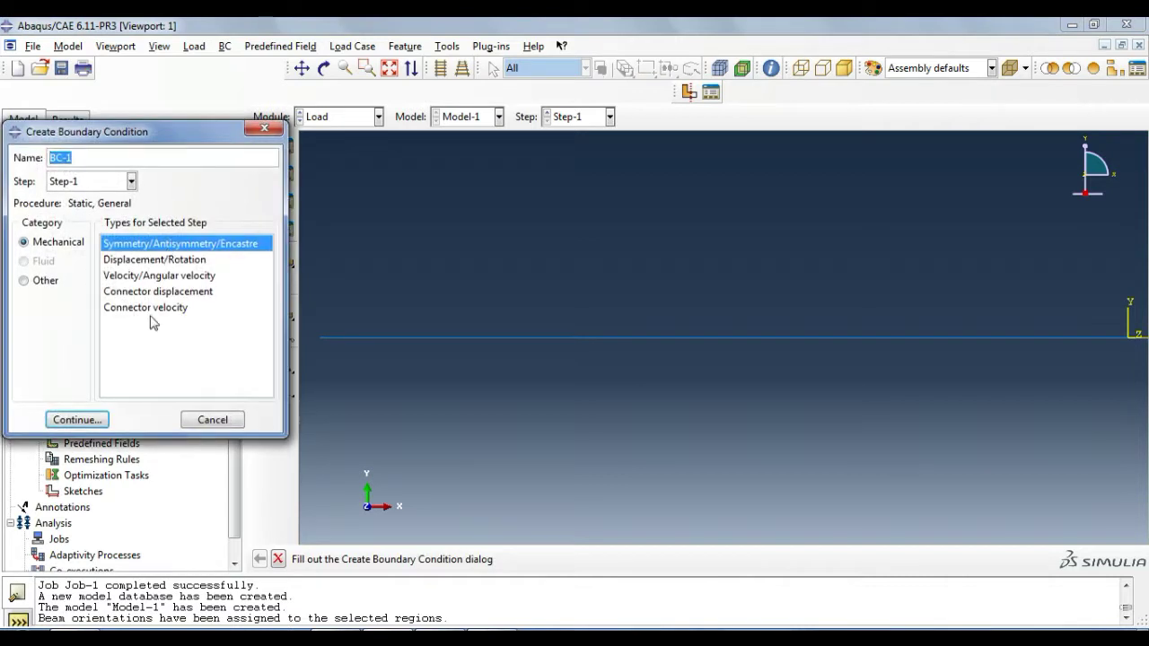
left_click(76, 421)
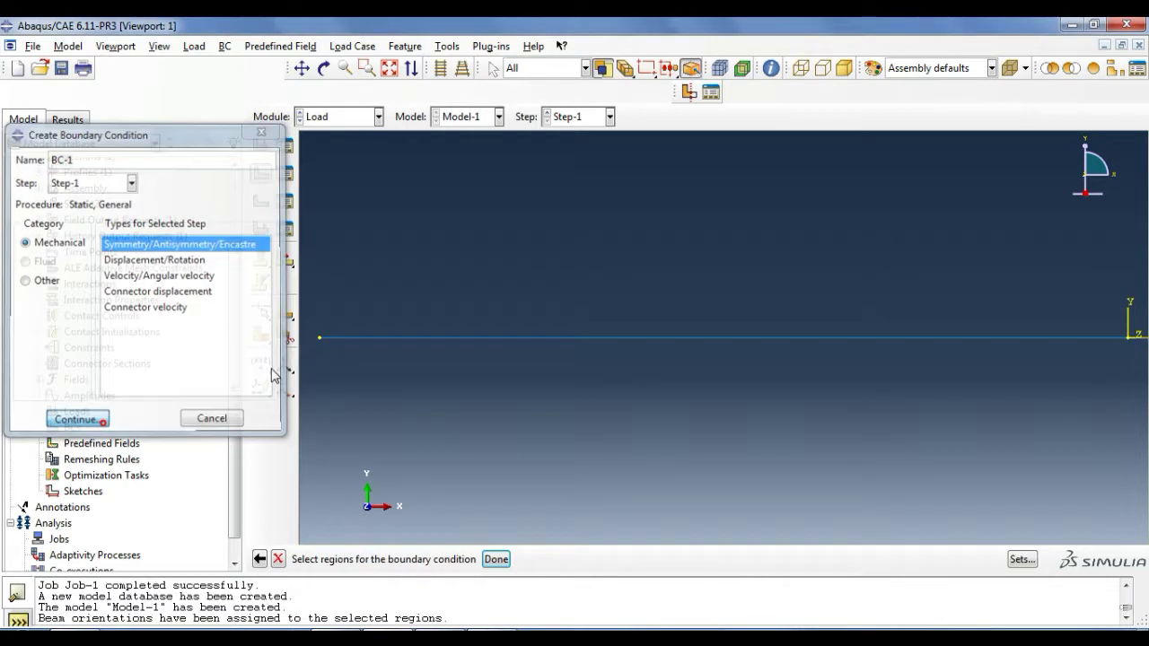
left_click(320, 338)
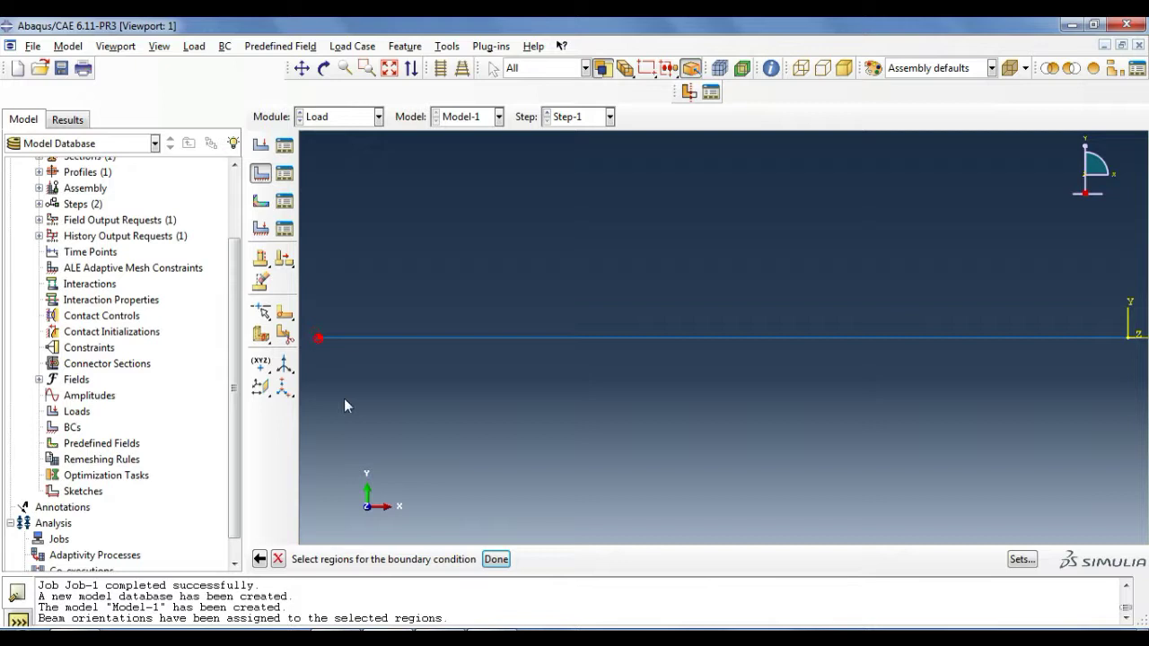
left_click(480, 557)
left_click(198, 425)
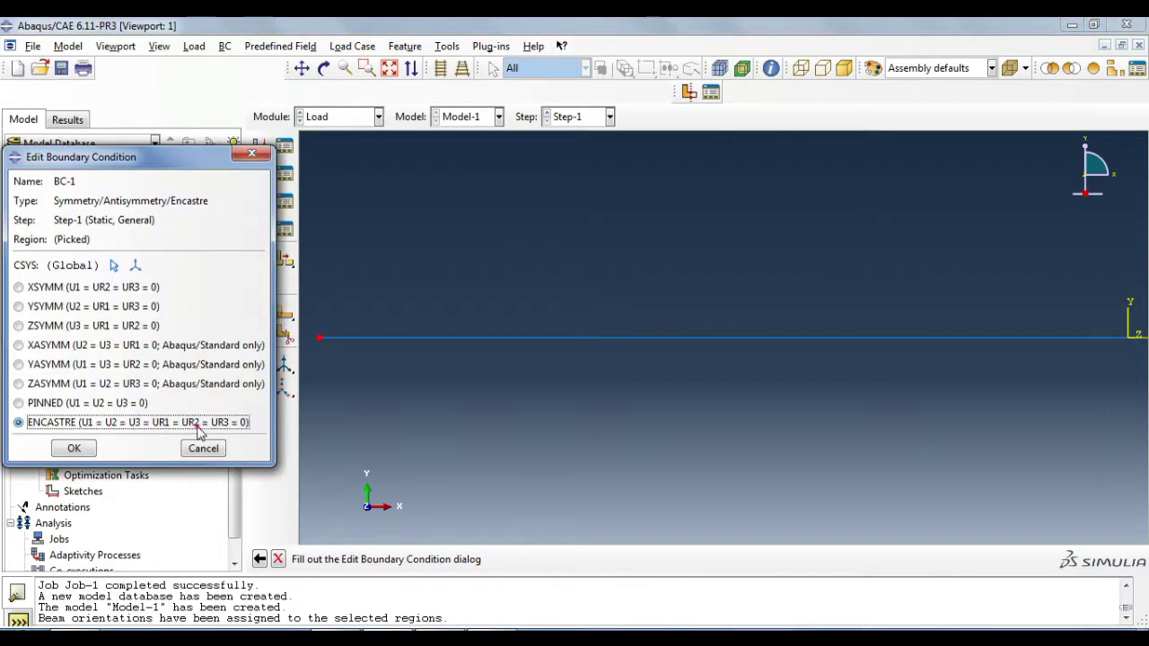
left_click(74, 448)
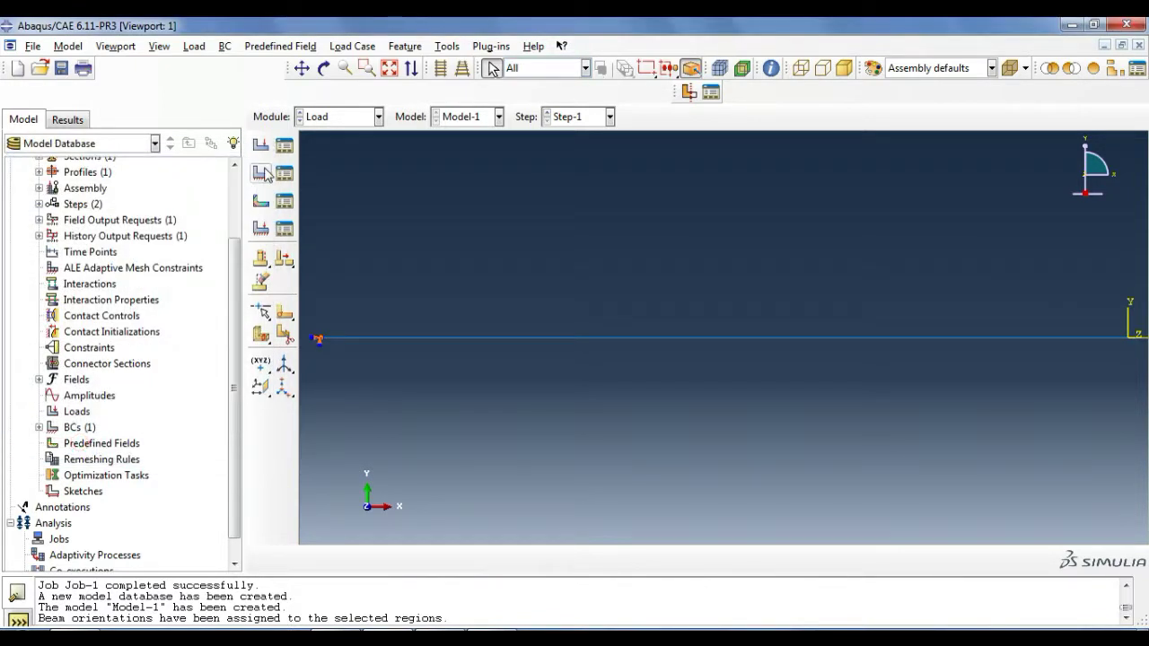
Create a Displacement/Rotation boundary condition in Step-1 at the beam's right end point, setting U1 and UR3 to 0.
left_click(260, 173)
left_click(225, 259)
left_click(74, 419)
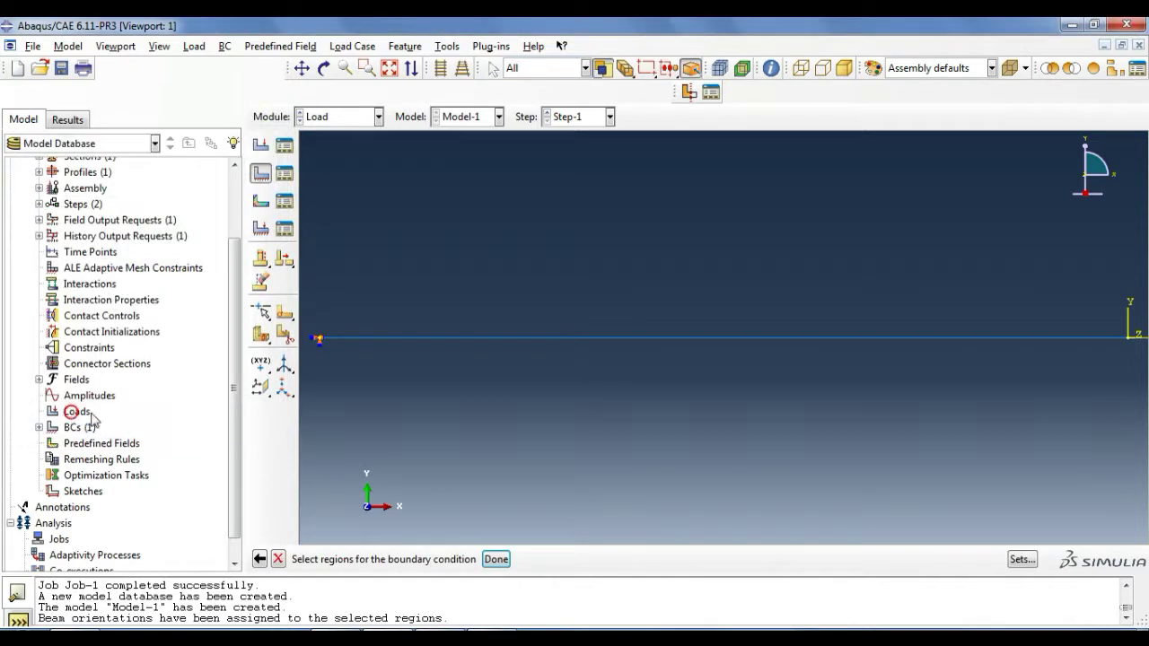
left_click(1112, 323)
left_click(497, 560)
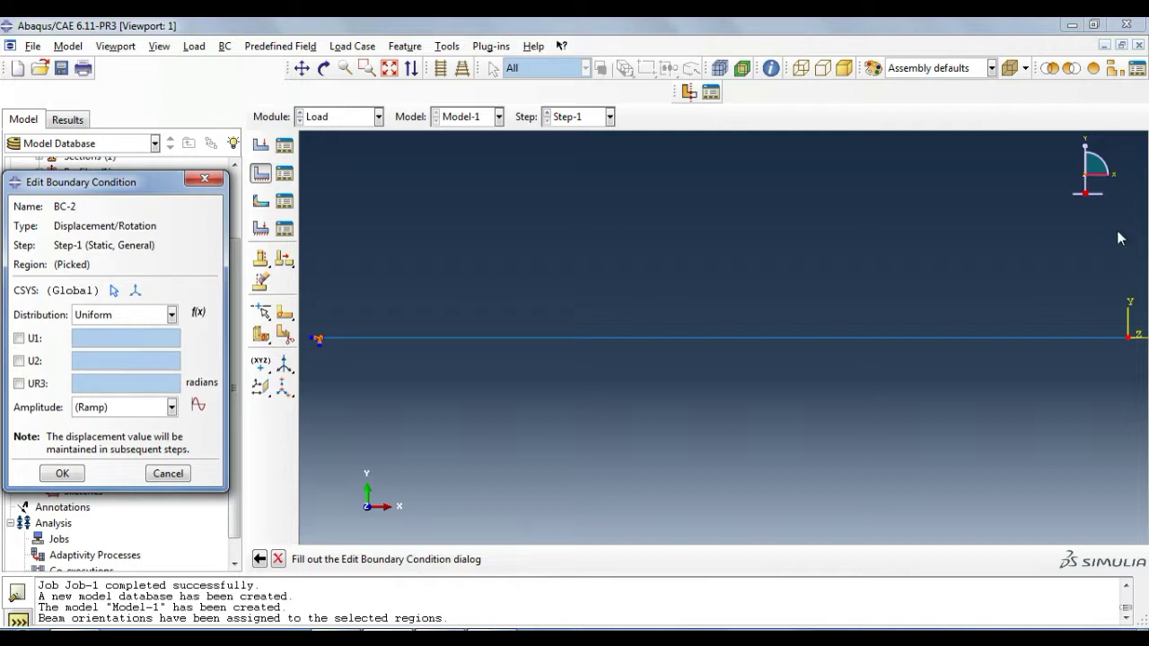
left_click(18, 339)
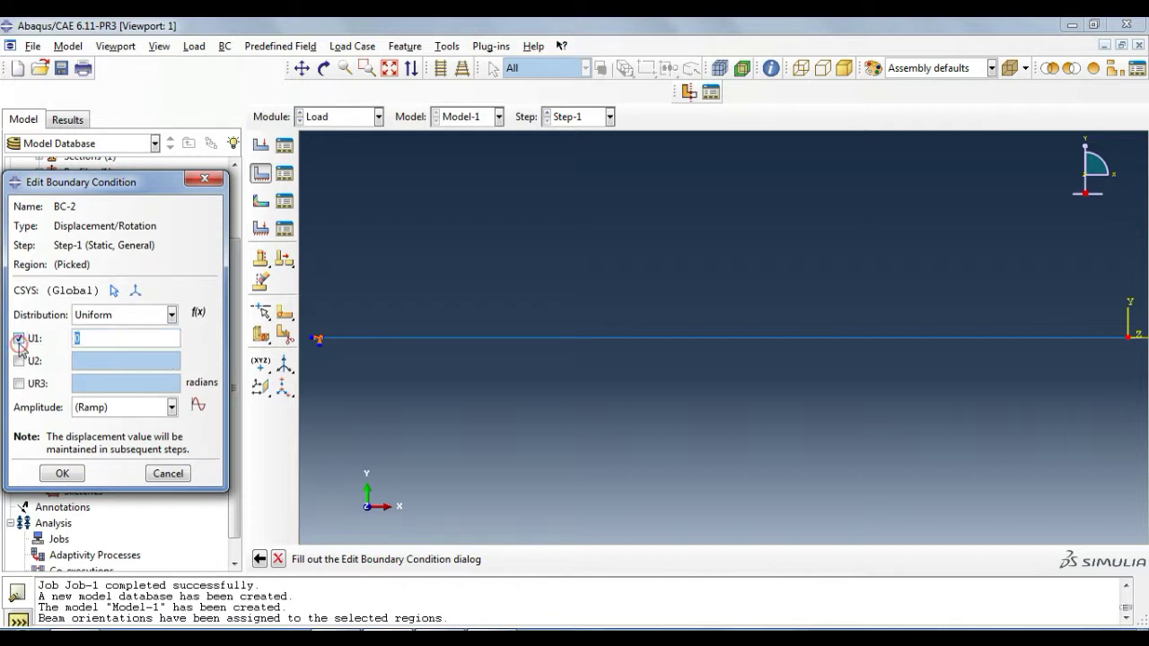
left_click(19, 384)
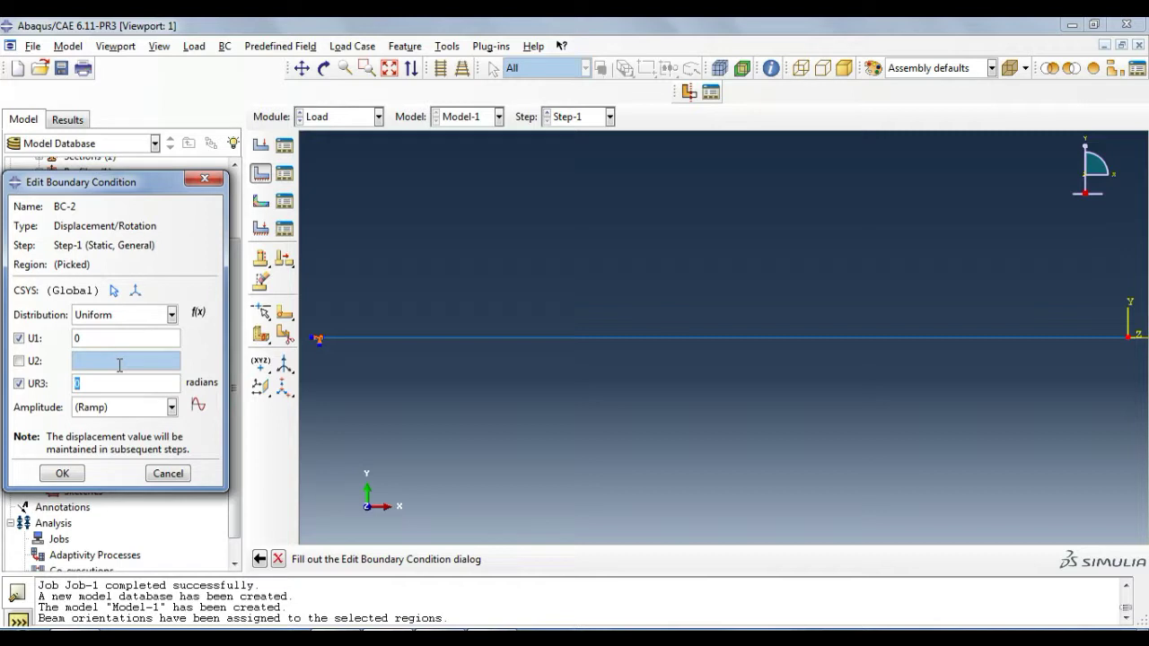
left_click(62, 473)
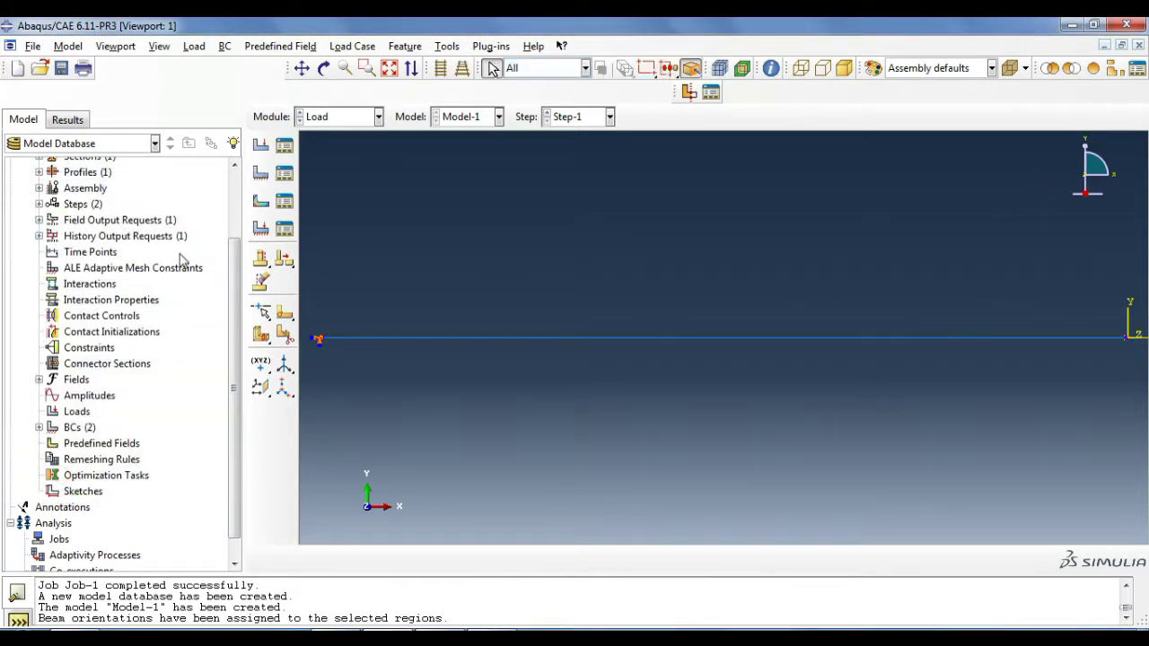
In the Mesh module, seed the POUTRE 1D part's edge by number with 4 elements and mesh the part.
left_click(317, 124)
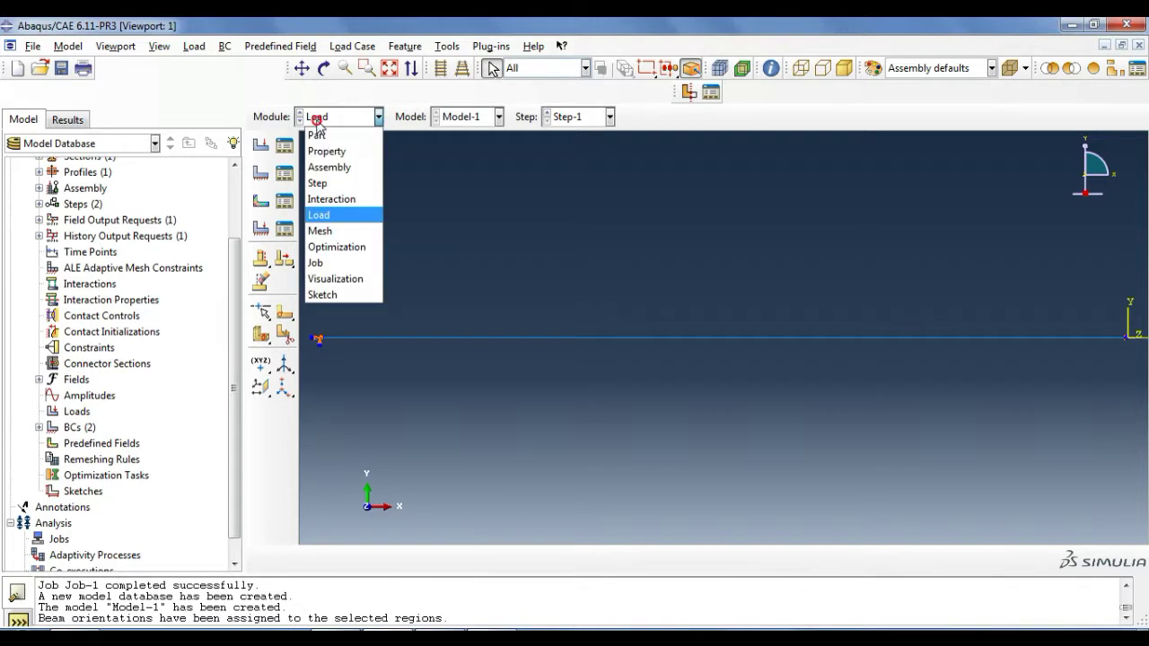
left_click(328, 232)
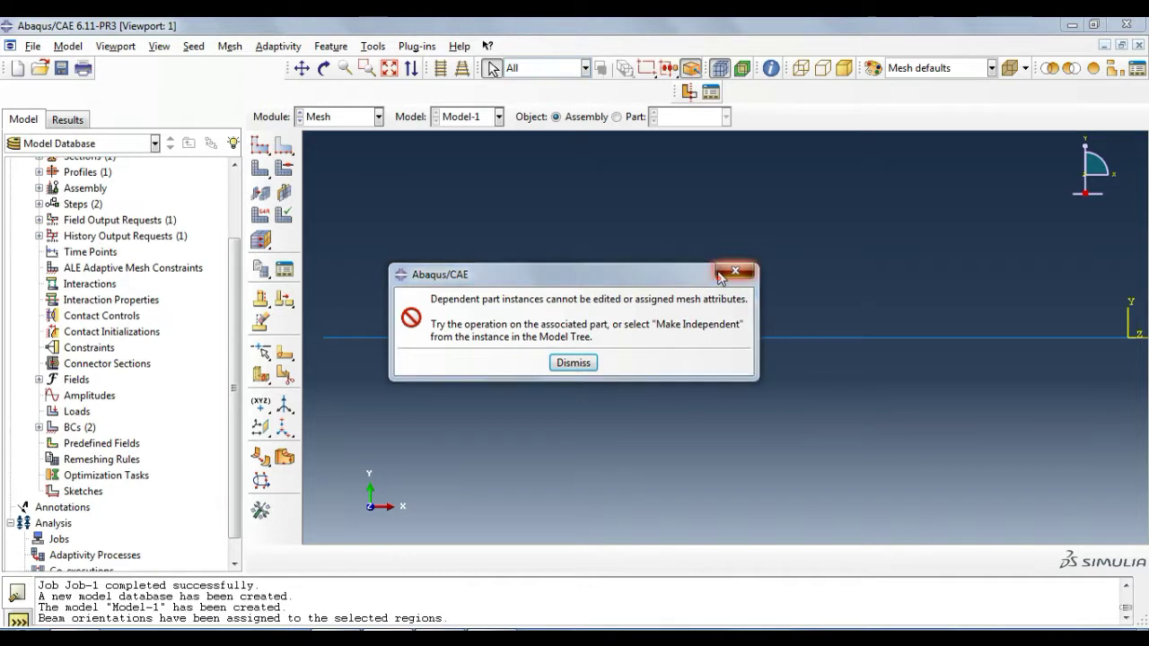
left_click(723, 273)
left_click(618, 117)
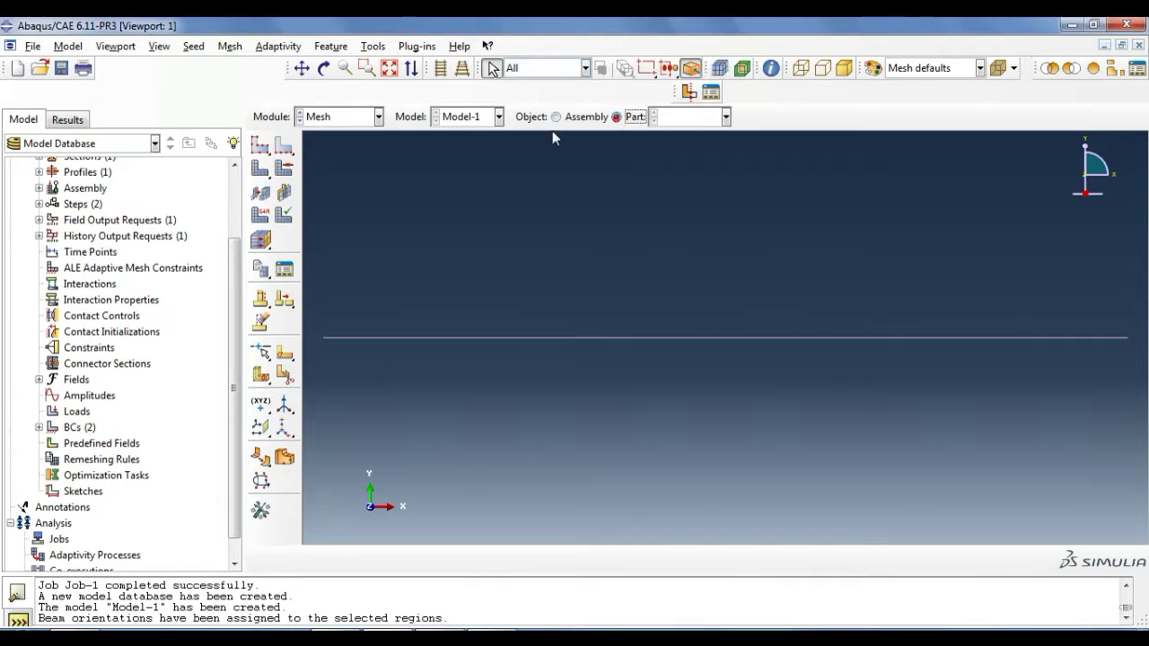
left_click(283, 146)
left_click_drag(311, 304, 1122, 364)
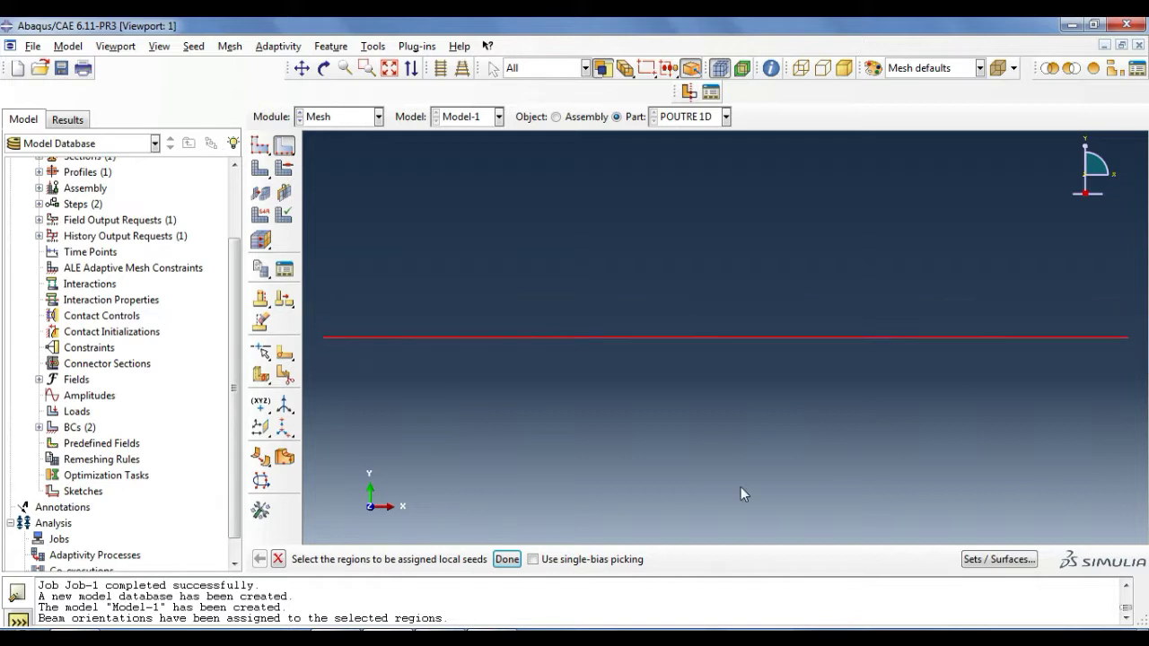
left_click(506, 558)
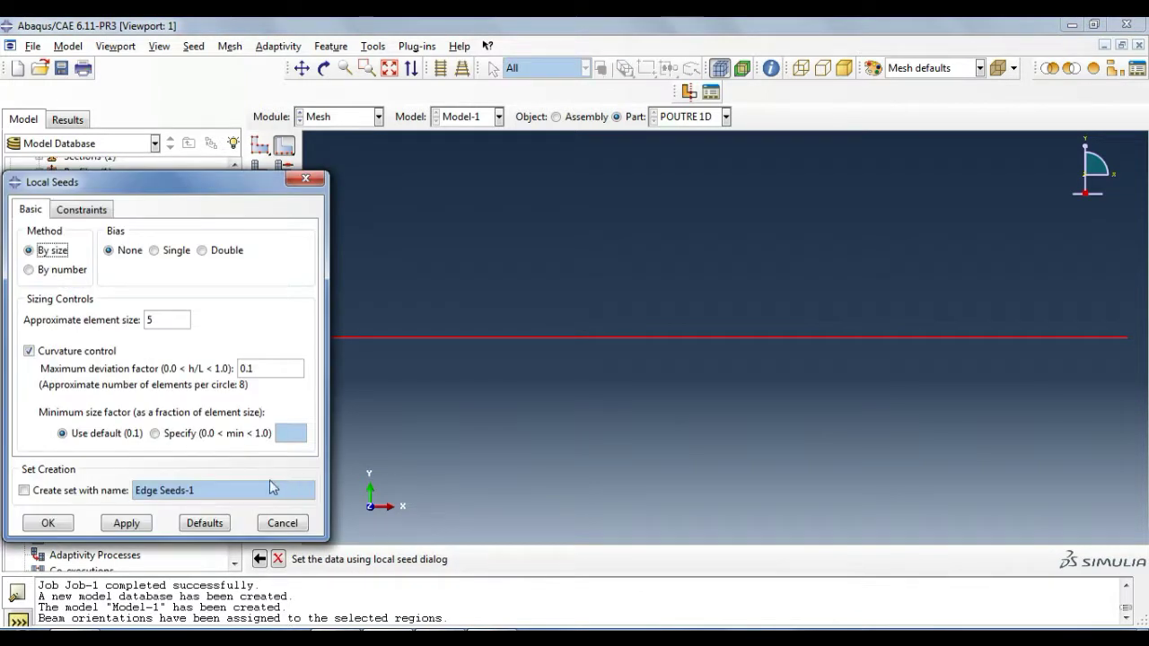
left_click(54, 269)
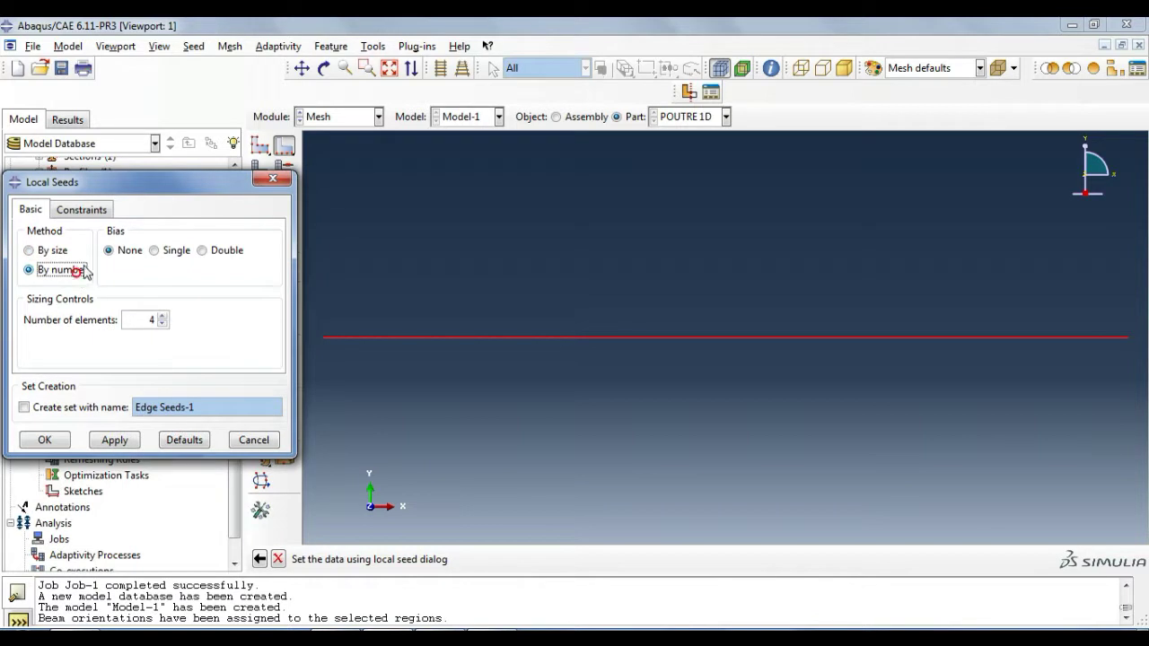
left_click(42, 440)
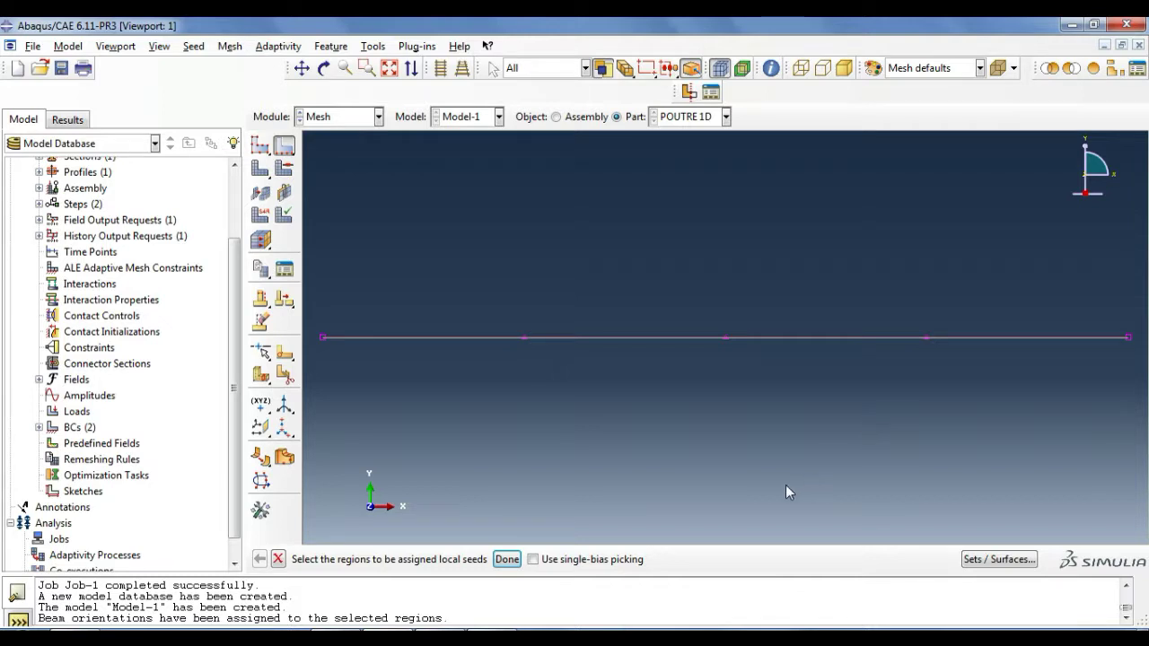
left_click(260, 168)
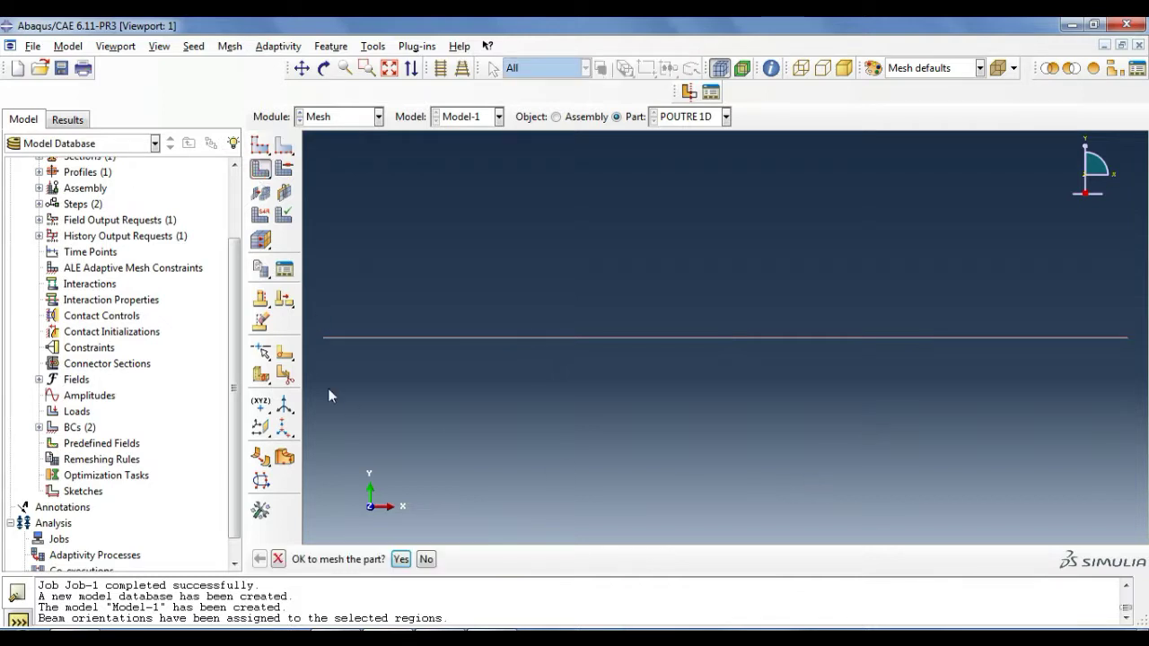
left_click(400, 558)
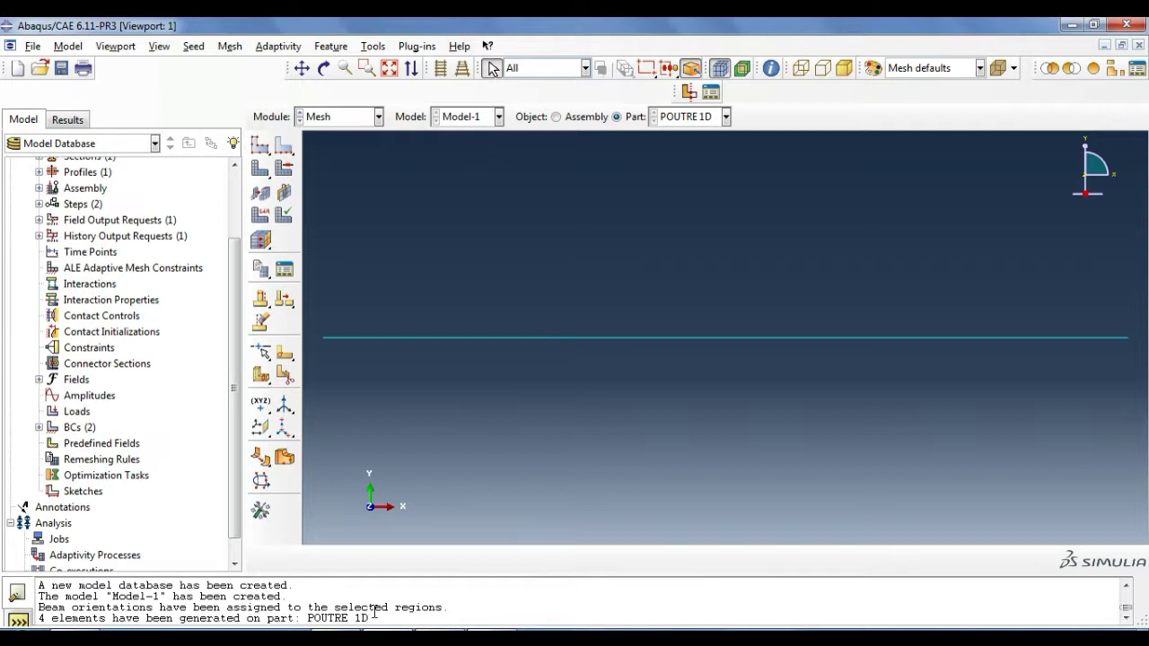
left_click(348, 118)
left_click(362, 262)
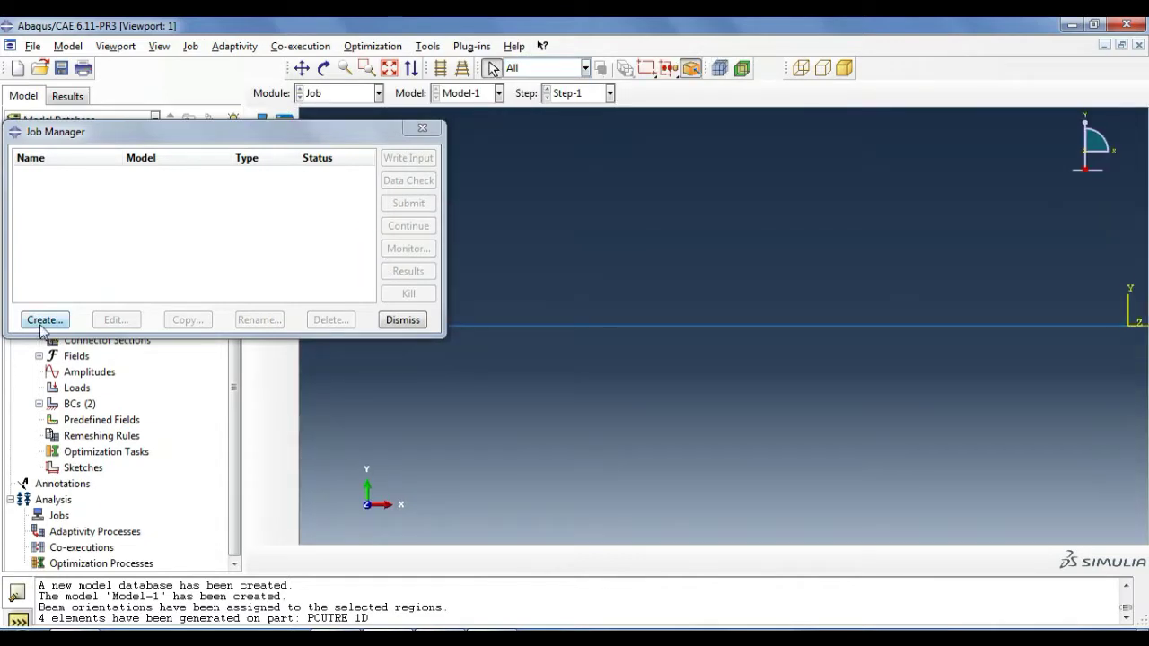
left_click(425, 125)
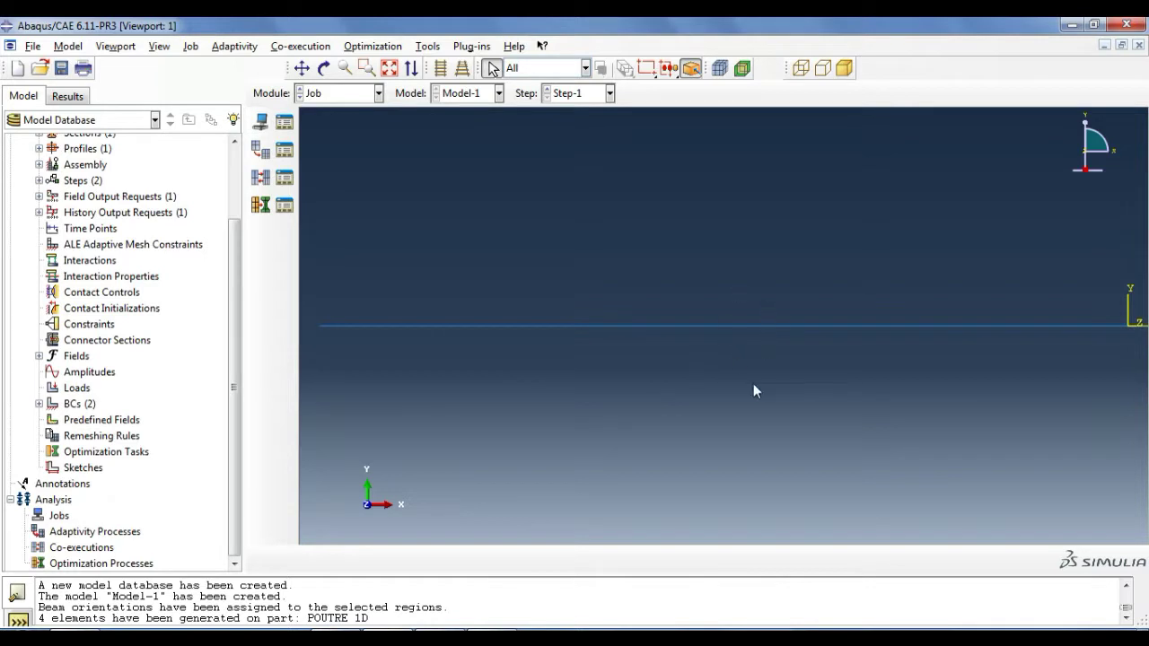
Try to partition the beam with the face partition tools in the Part module.
left_click(340, 95)
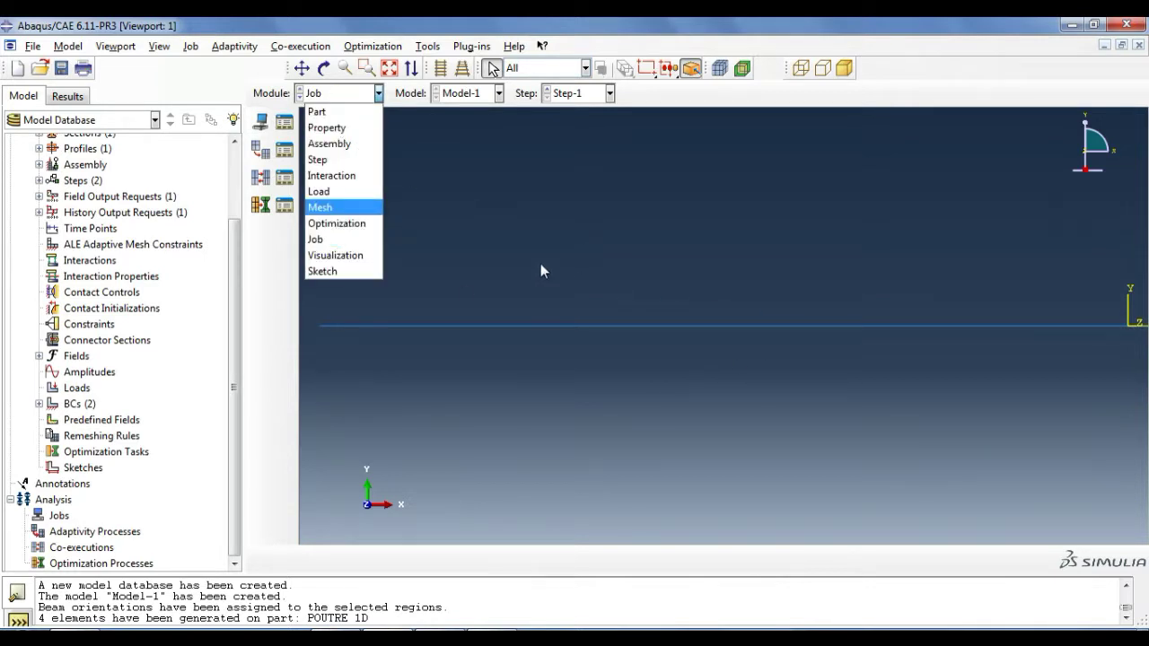
left_click(340, 112)
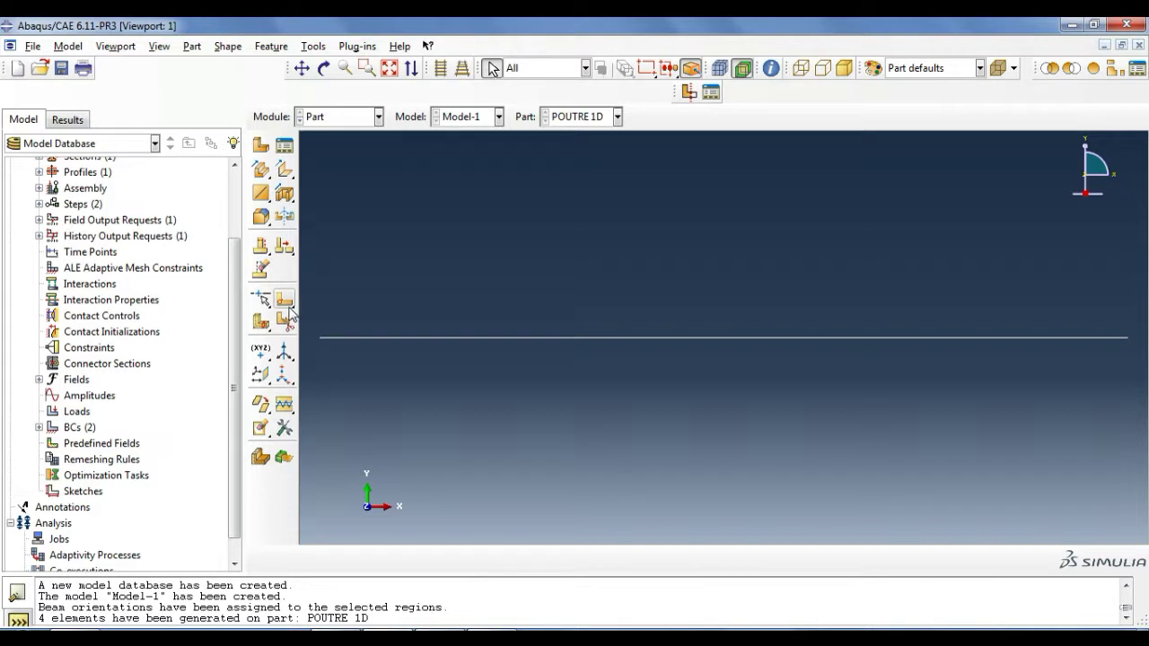
left_click_drag(284, 303, 334, 310)
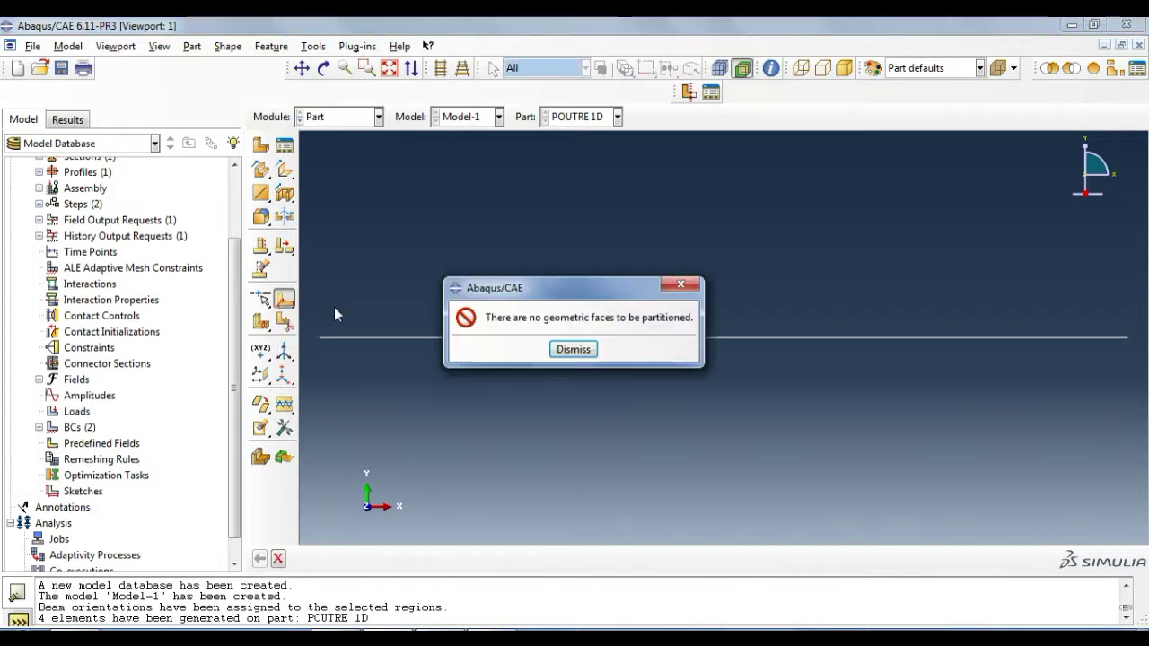
left_click(670, 286)
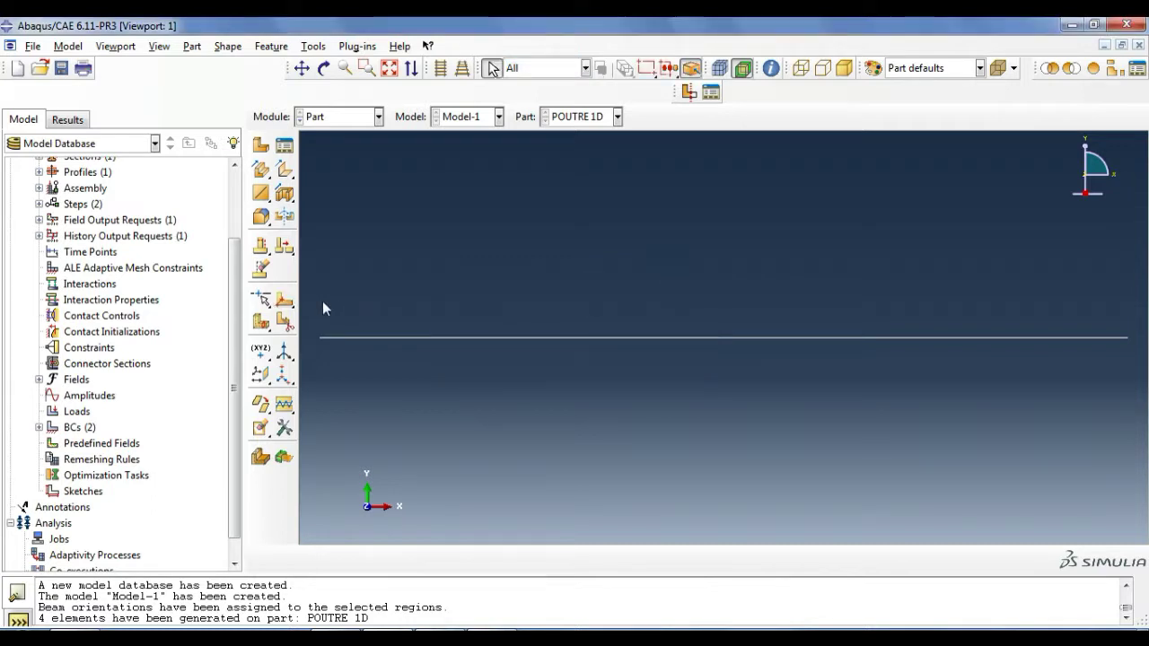
left_click_drag(294, 308, 333, 308)
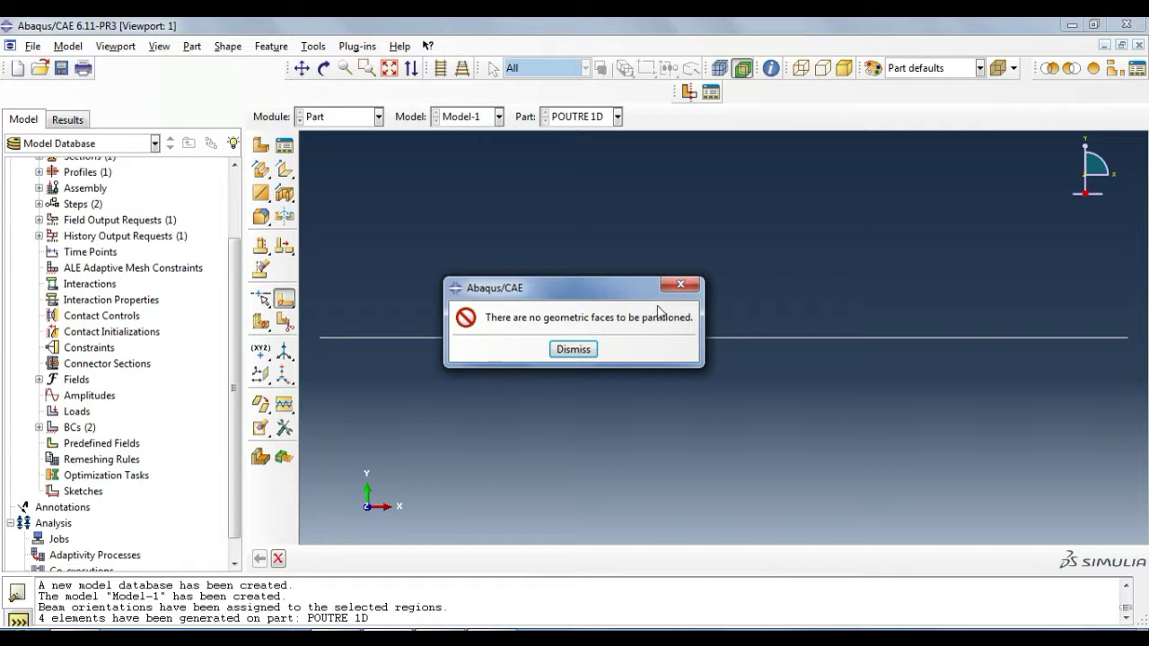
left_click(682, 285)
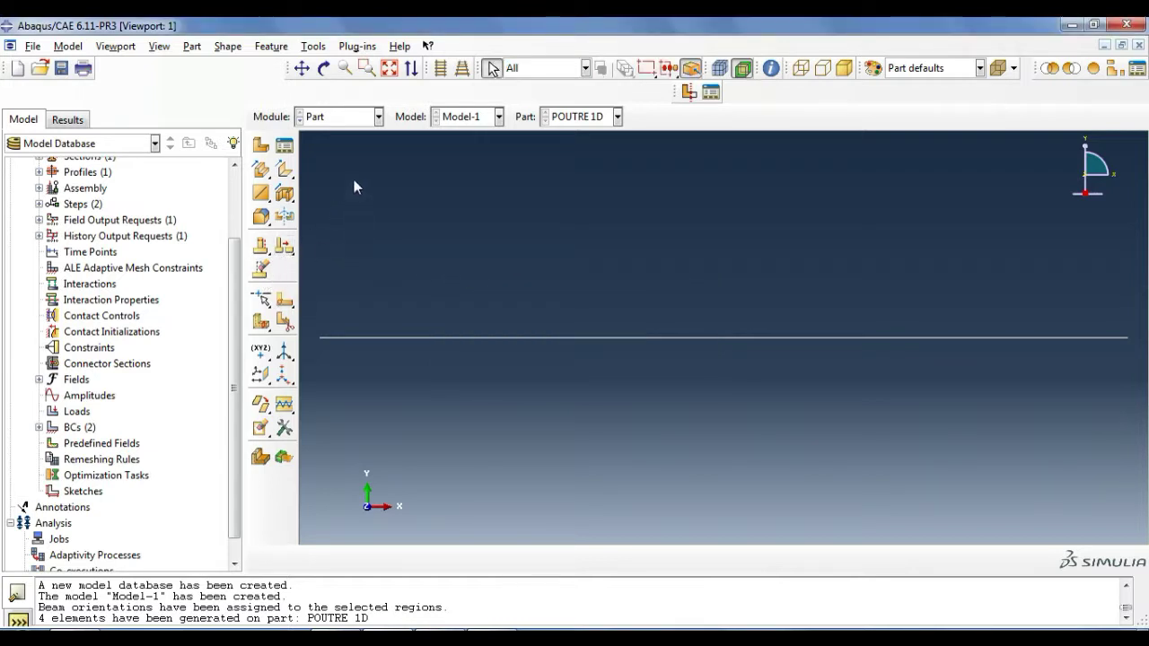
In the Mesh module, mesh the POUTRE 1D part again and highlight the entire beam to check its nodes.
left_click(340, 119)
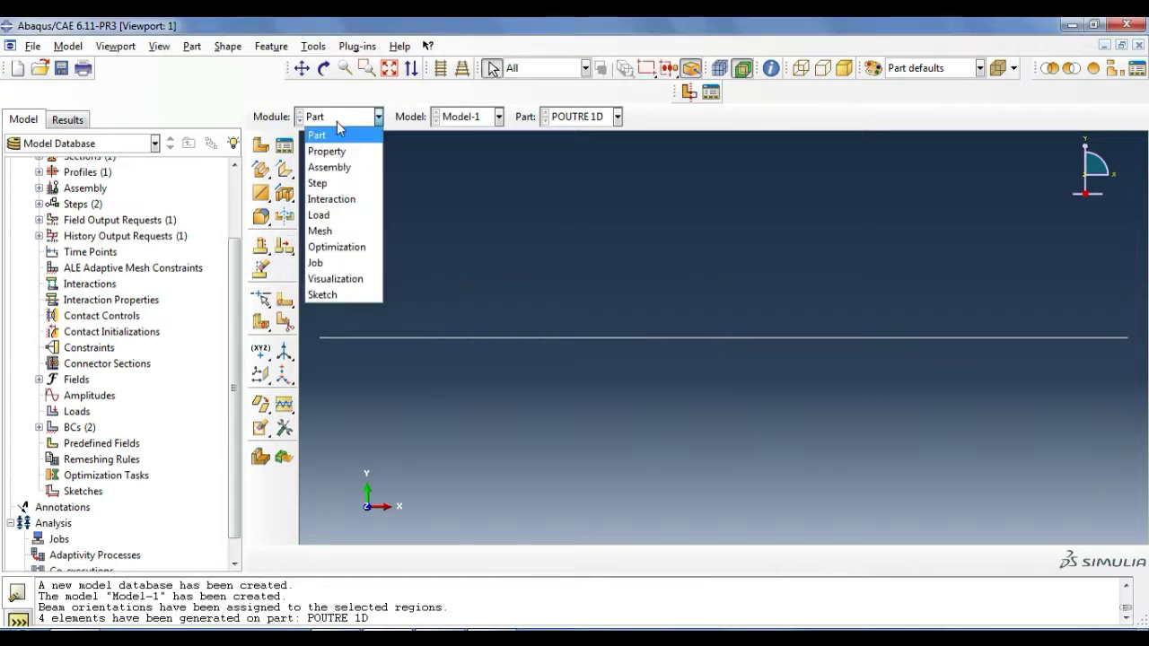
left_click(360, 235)
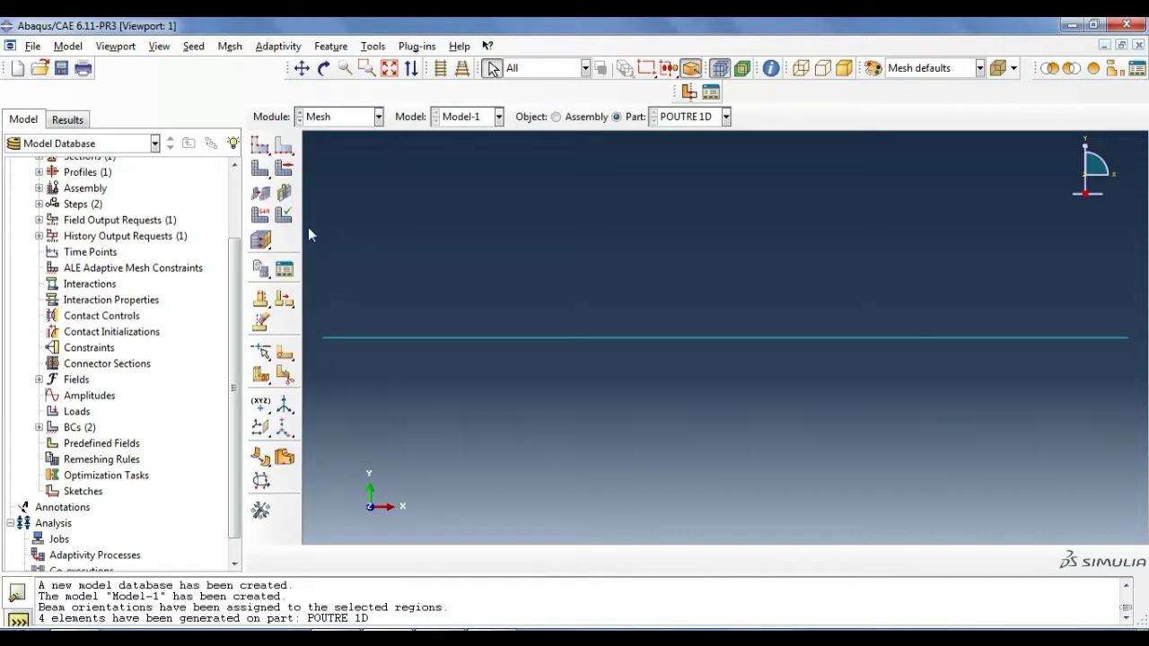
left_click(261, 168)
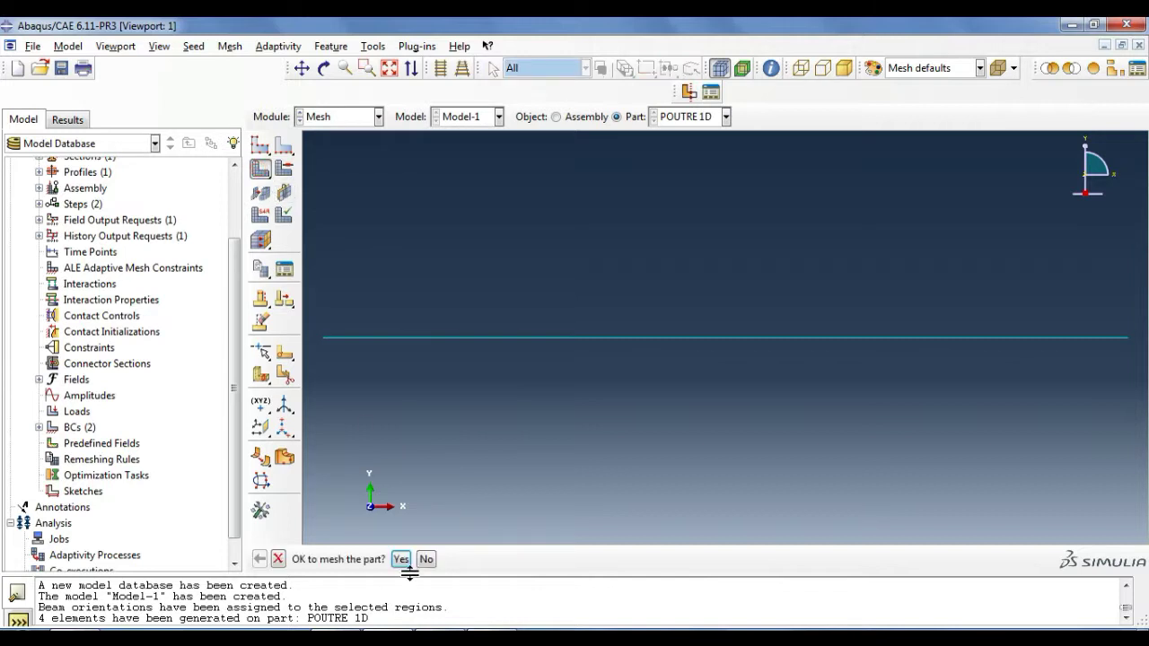
left_click(401, 559)
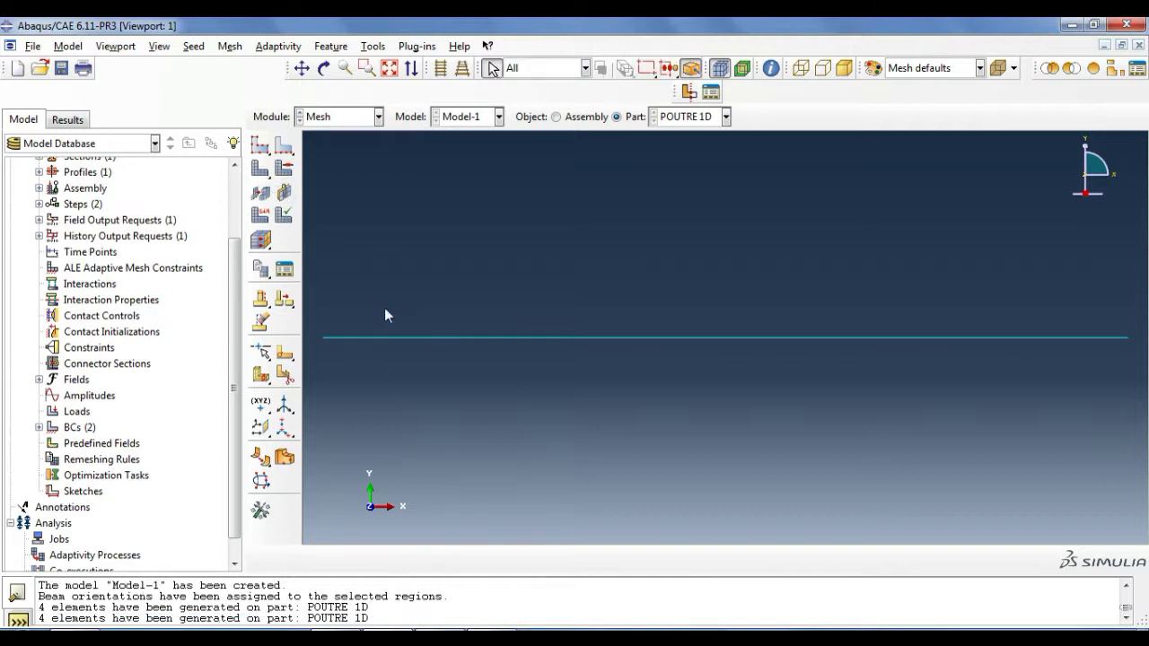
left_click_drag(307, 301, 1137, 373)
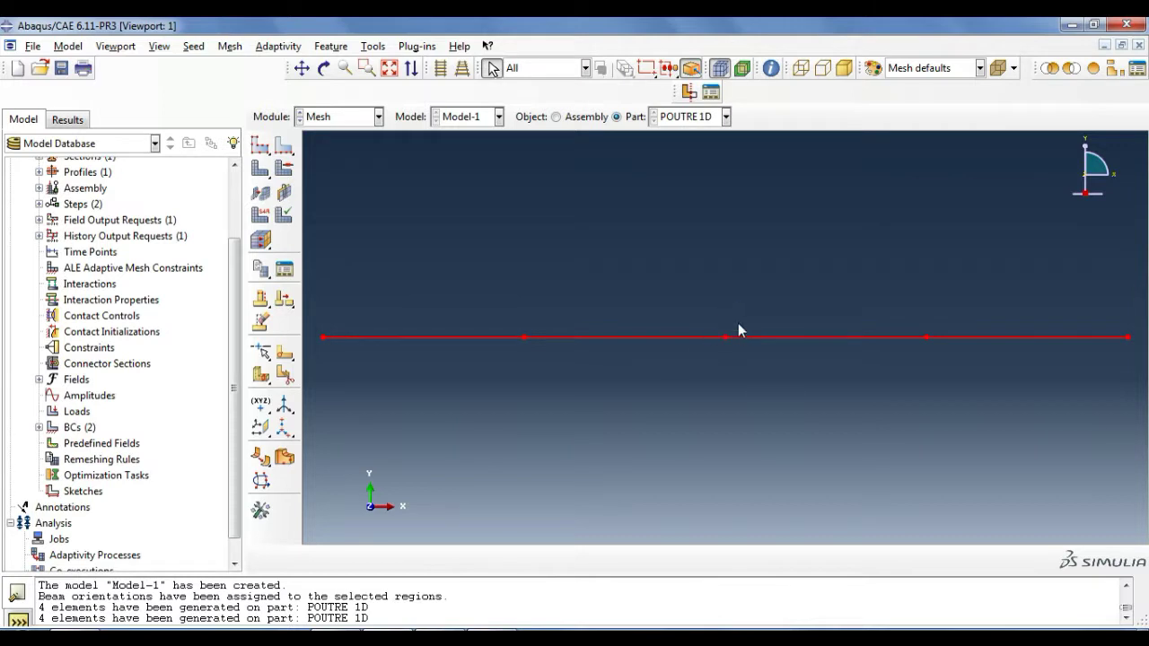
left_click(712, 241)
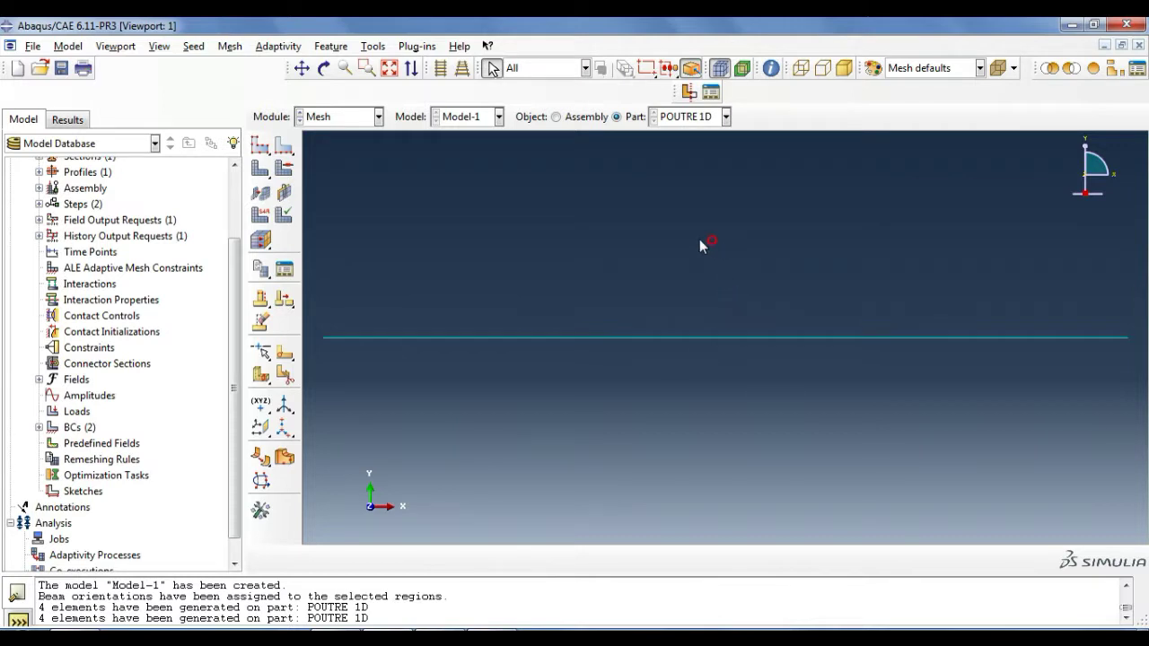
Create a node set on the POUTRE 1D part containing the node at the middle of the beam.
left_click(374, 46)
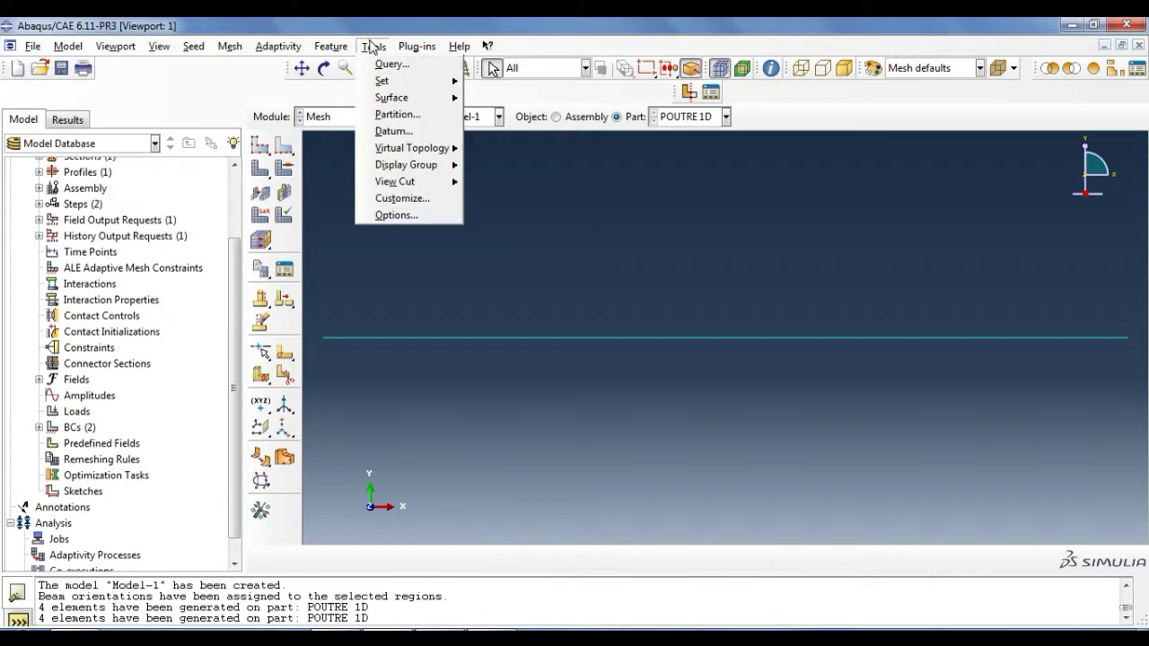
mouse_move(422, 81)
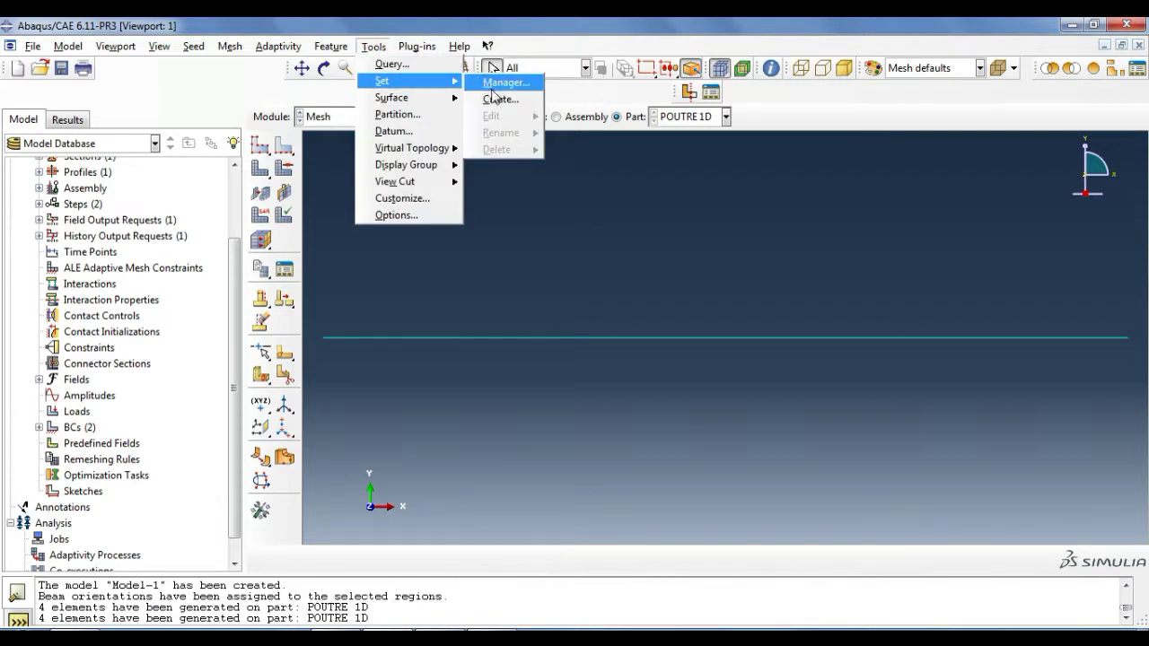
left_click(498, 100)
left_click(91, 302)
left_click(55, 381)
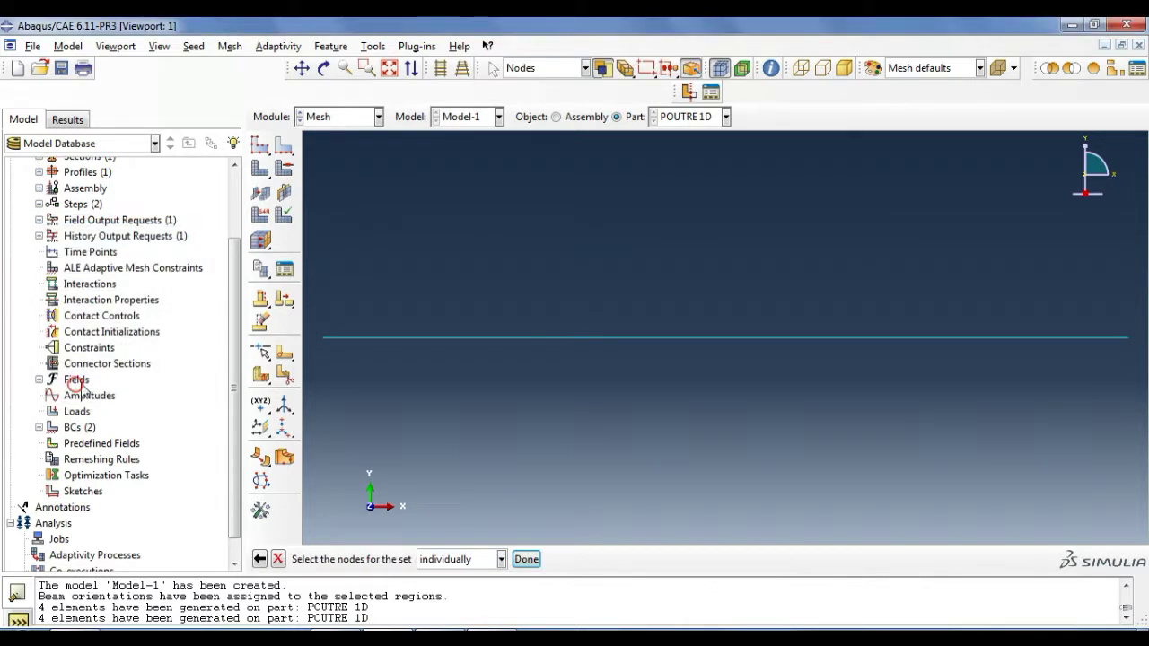
left_click_drag(701, 296, 782, 388)
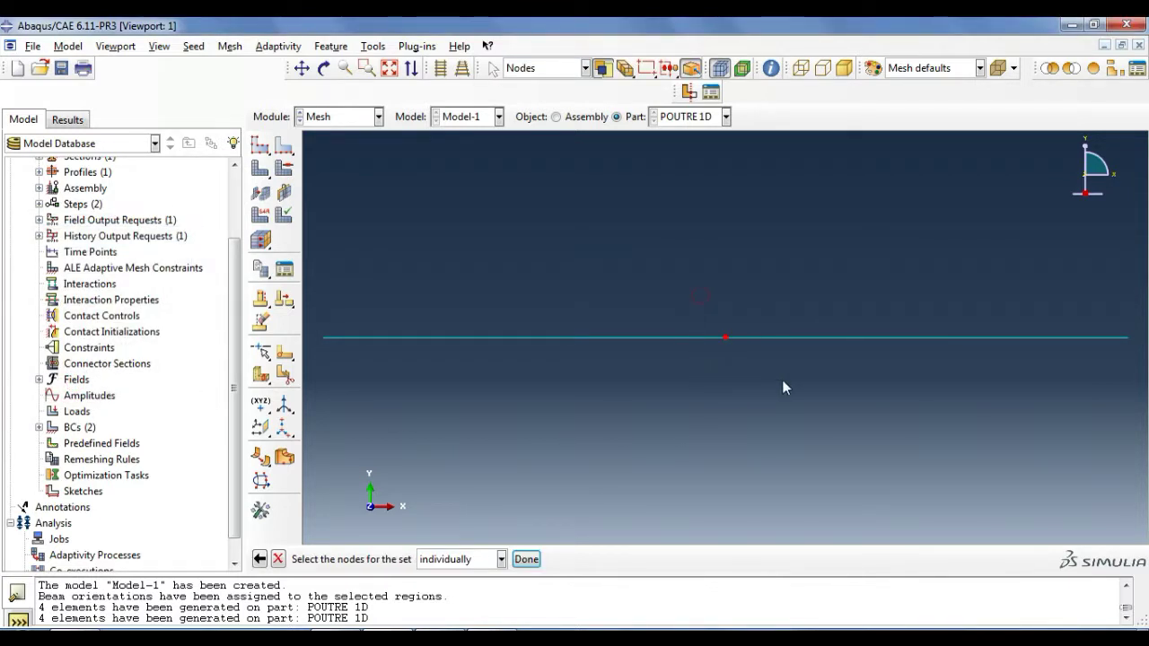
left_click(526, 559)
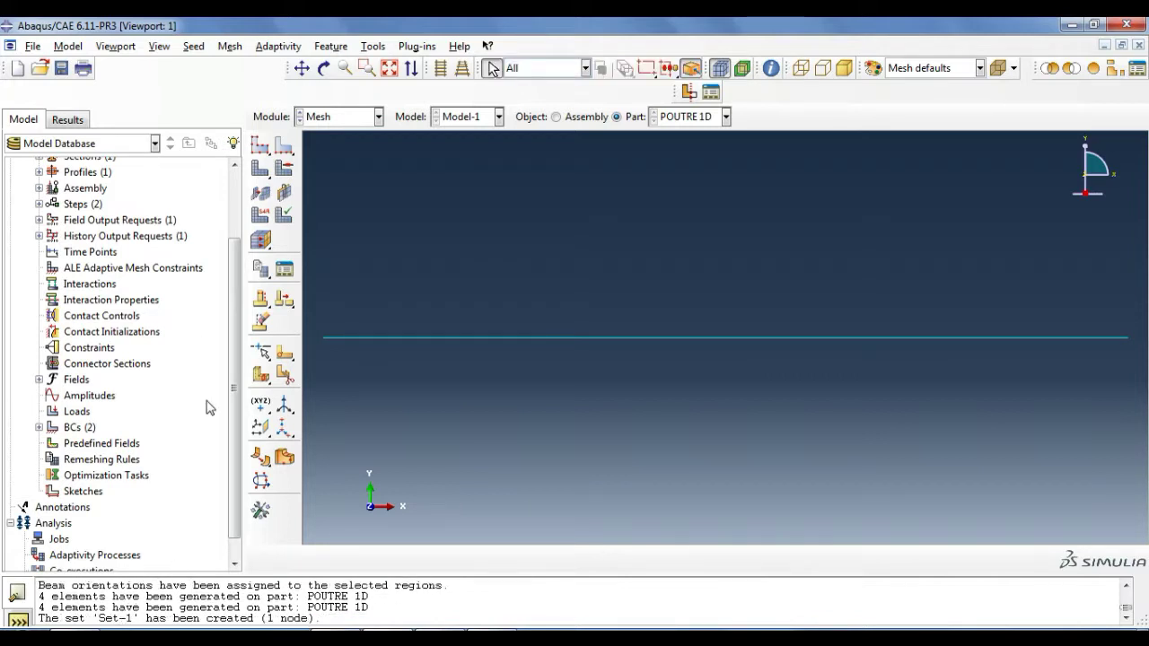
In the Load module, create a mechanical Concentrated force in Step-1 on the beam's middle-node set, directed vertically downward.
left_click(337, 119)
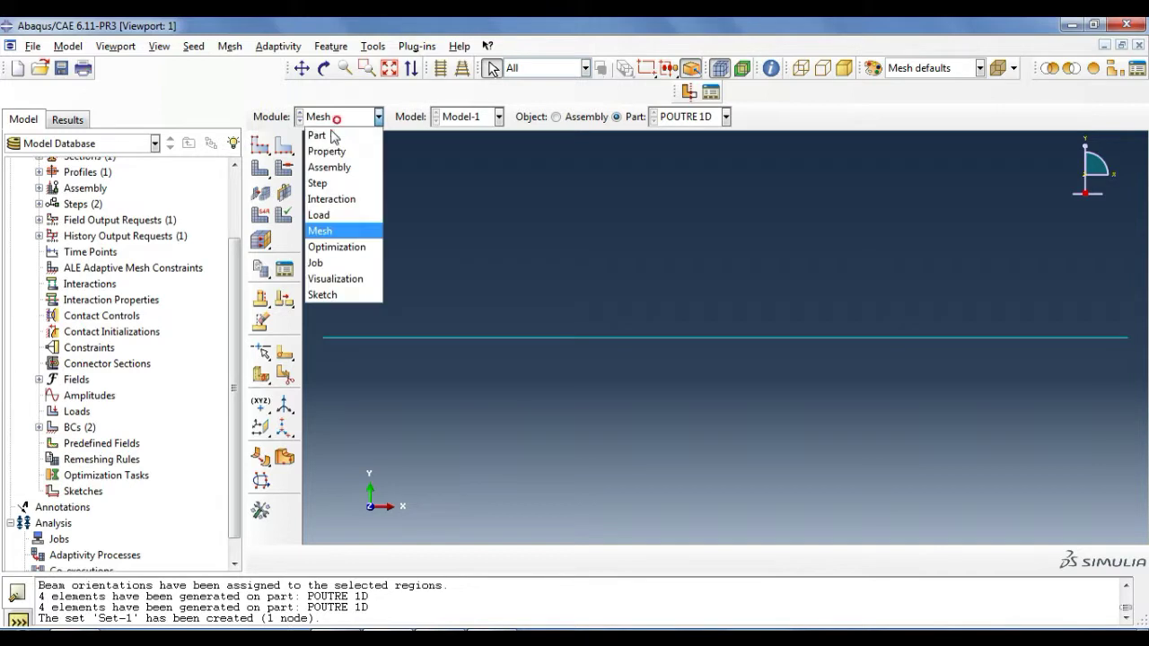
left_click(319, 216)
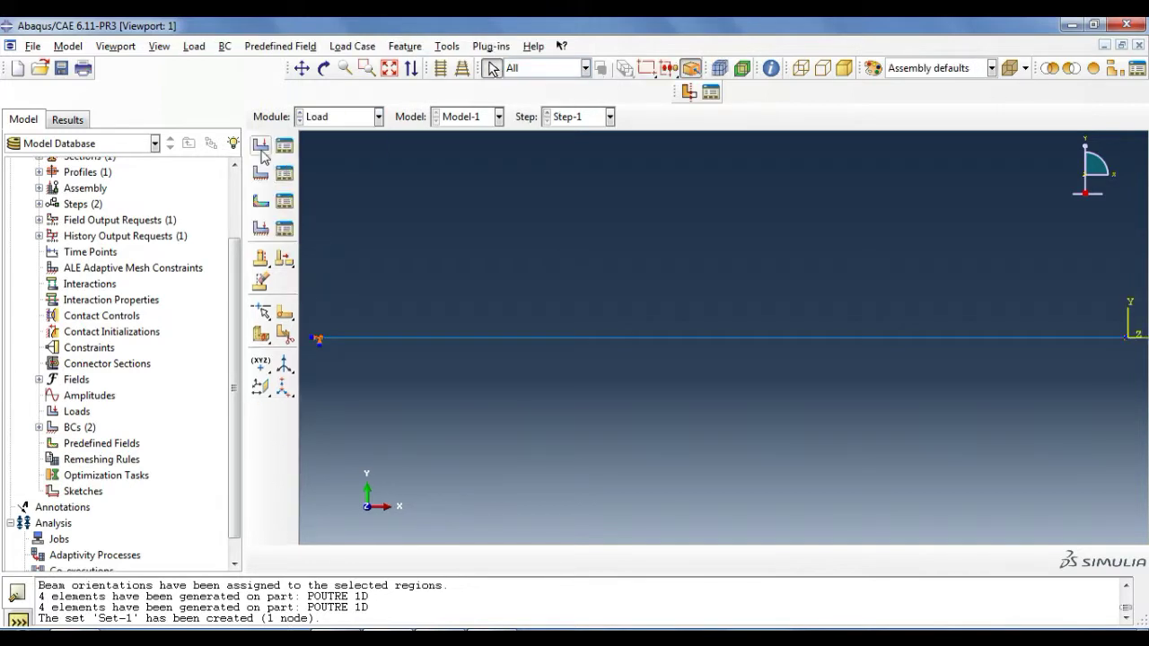
left_click(260, 148)
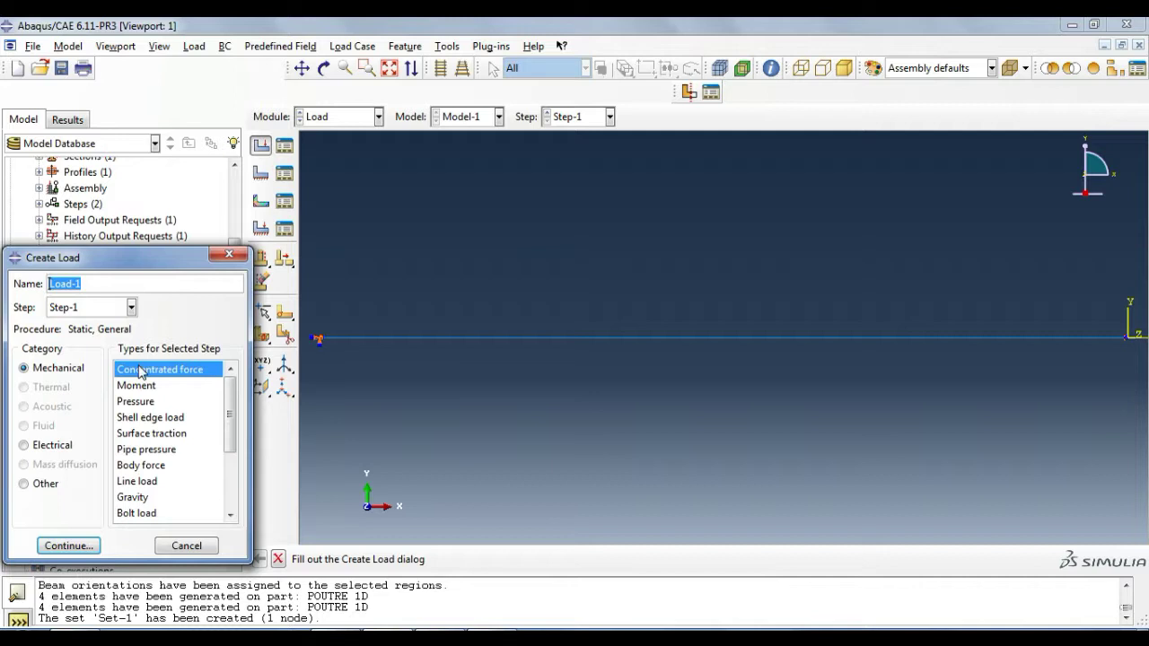
left_click(68, 546)
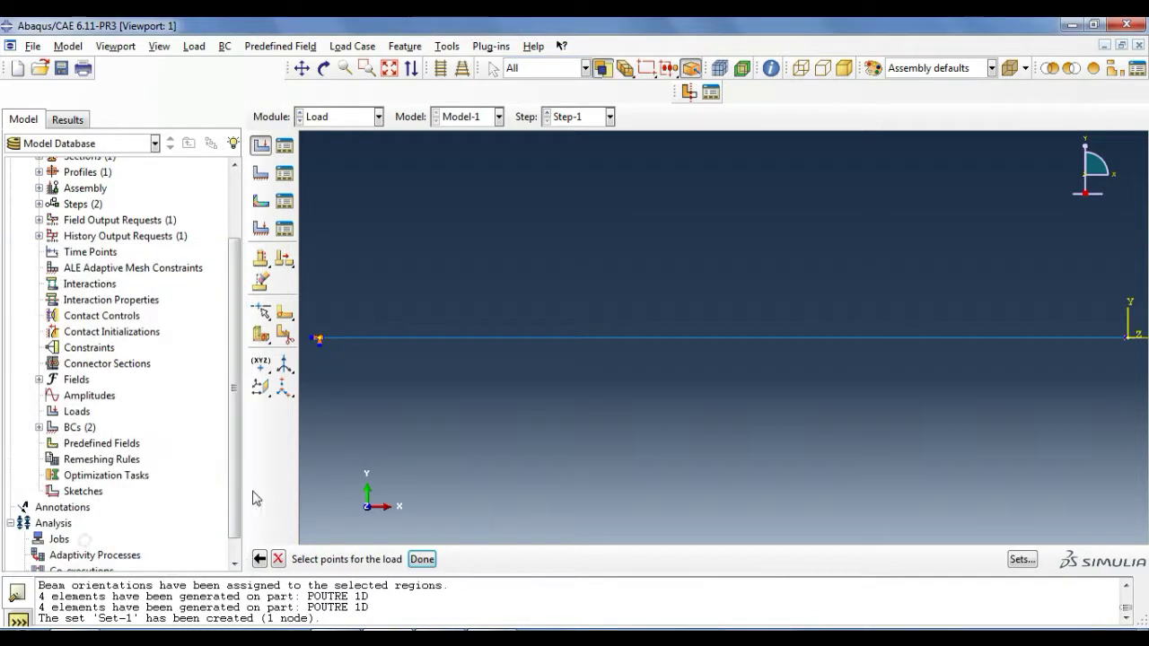
left_click(1023, 559)
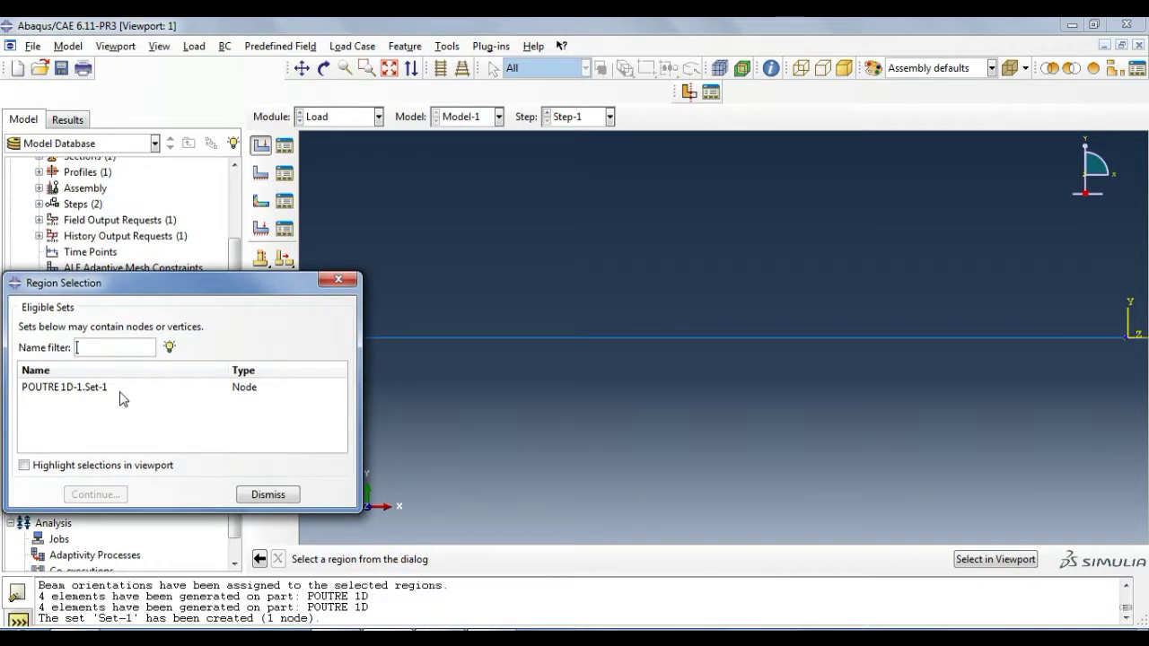
left_click(120, 389)
left_click(94, 493)
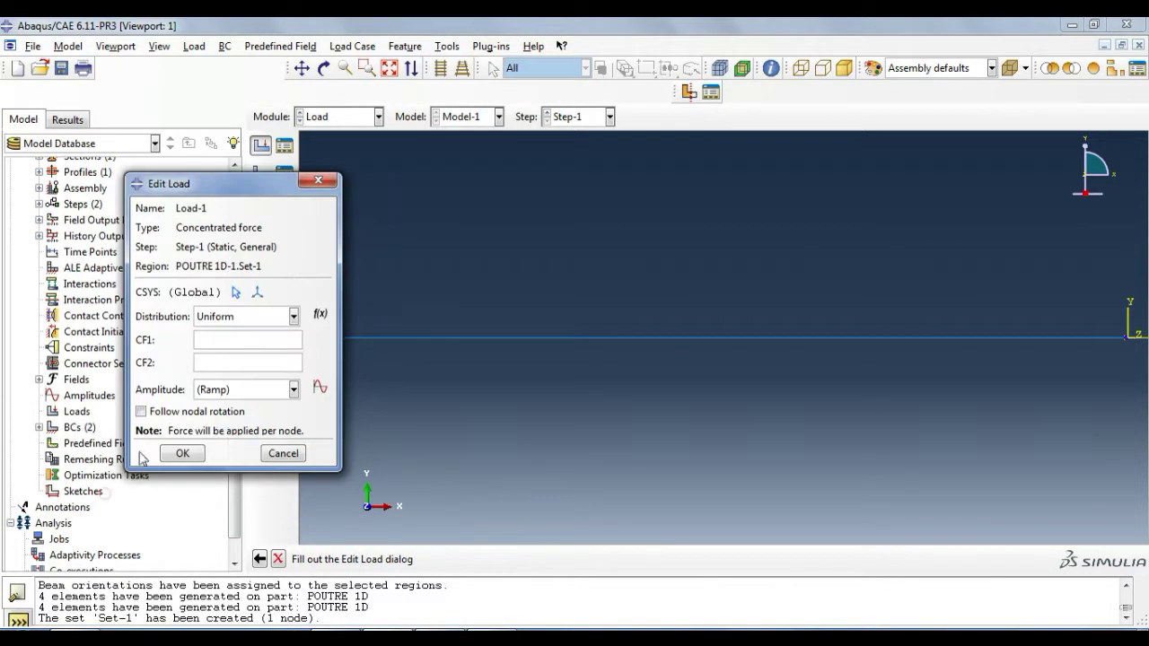
left_click(215, 342)
left_click(183, 453)
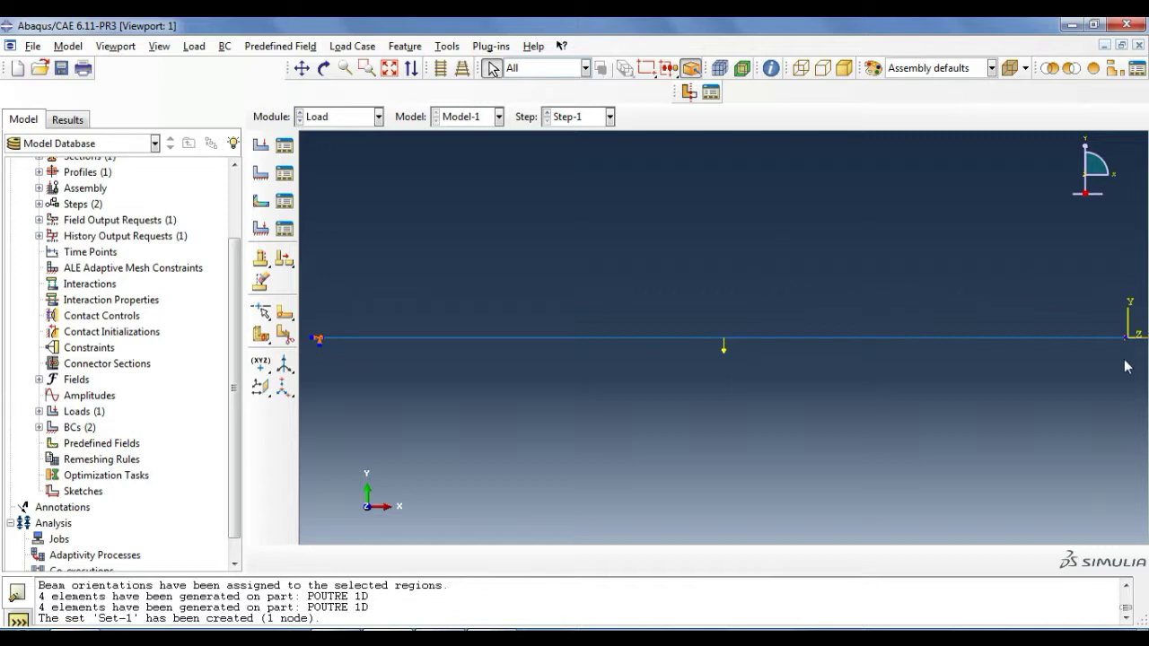
In the Job module, create an analysis job from Model-1 with the default settings.
left_click(323, 120)
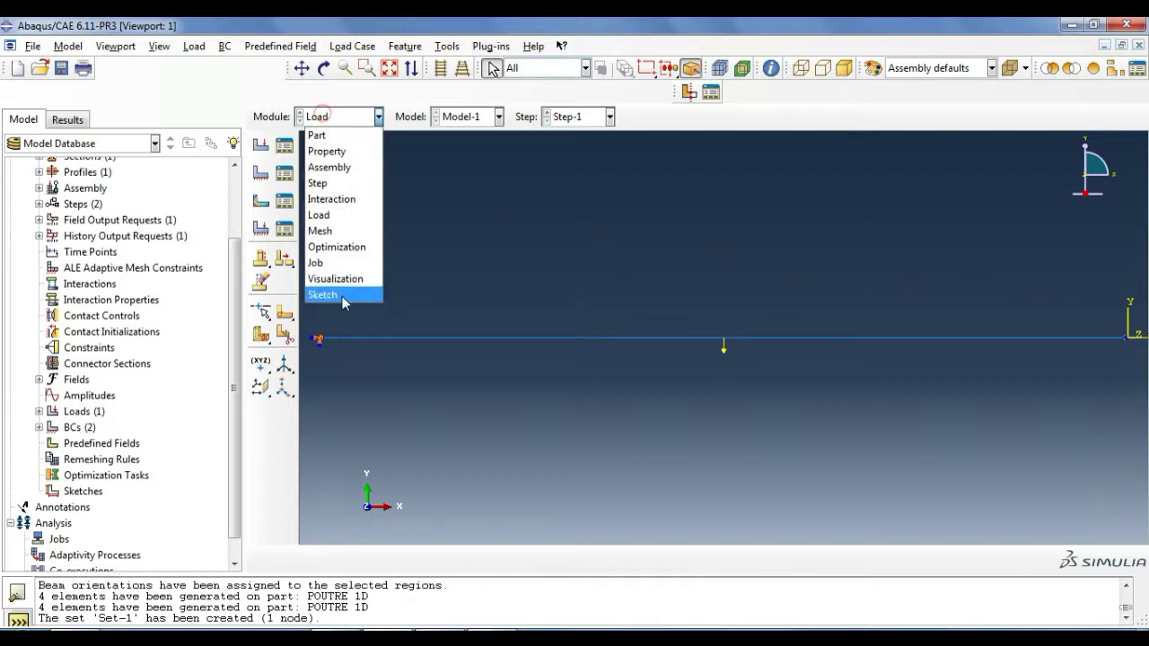
left_click(335, 263)
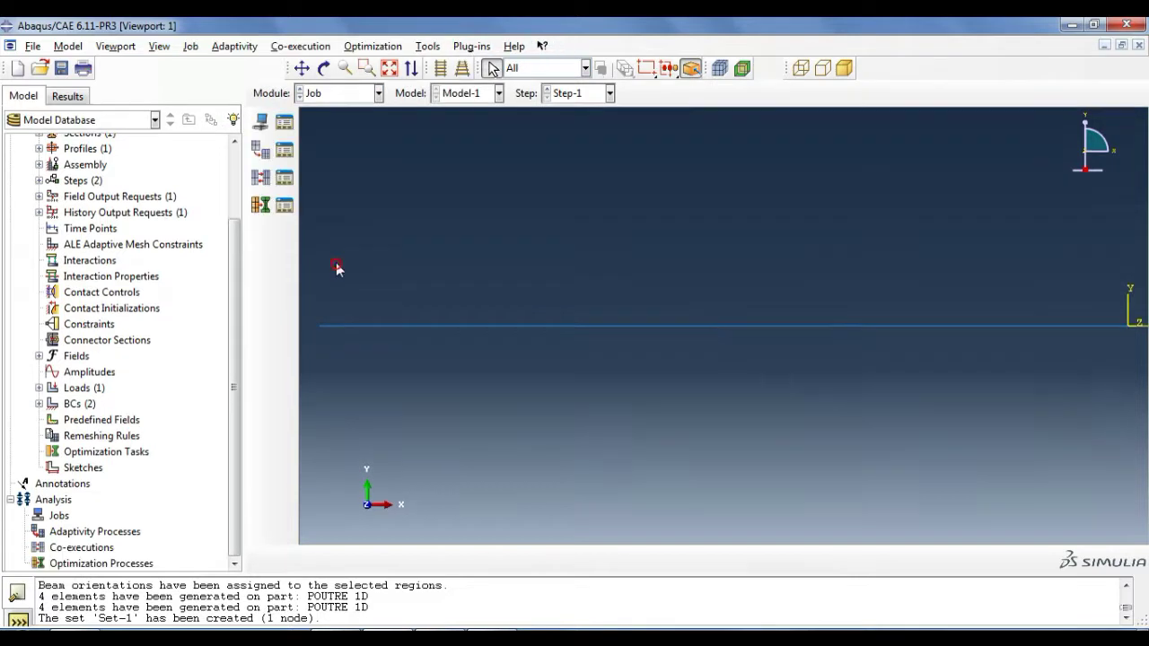
left_click(261, 122)
left_click(52, 528)
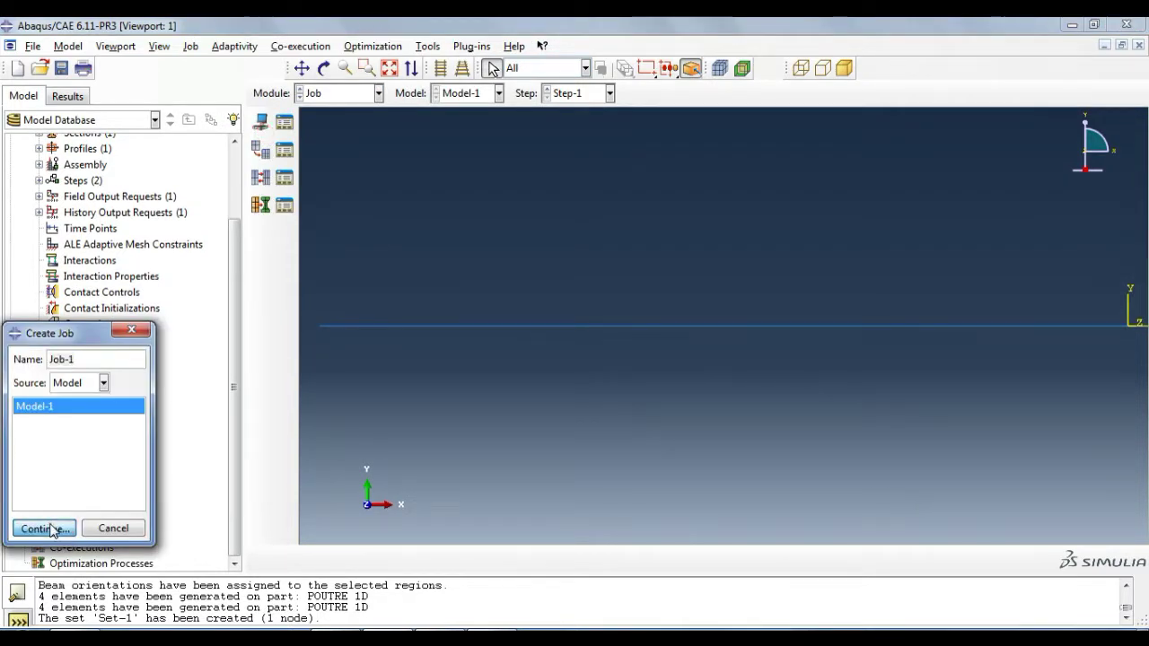
left_click(101, 489)
Submit the Model-1 job for analysis and open its results once it has finished.
left_click(284, 122)
left_click(413, 202)
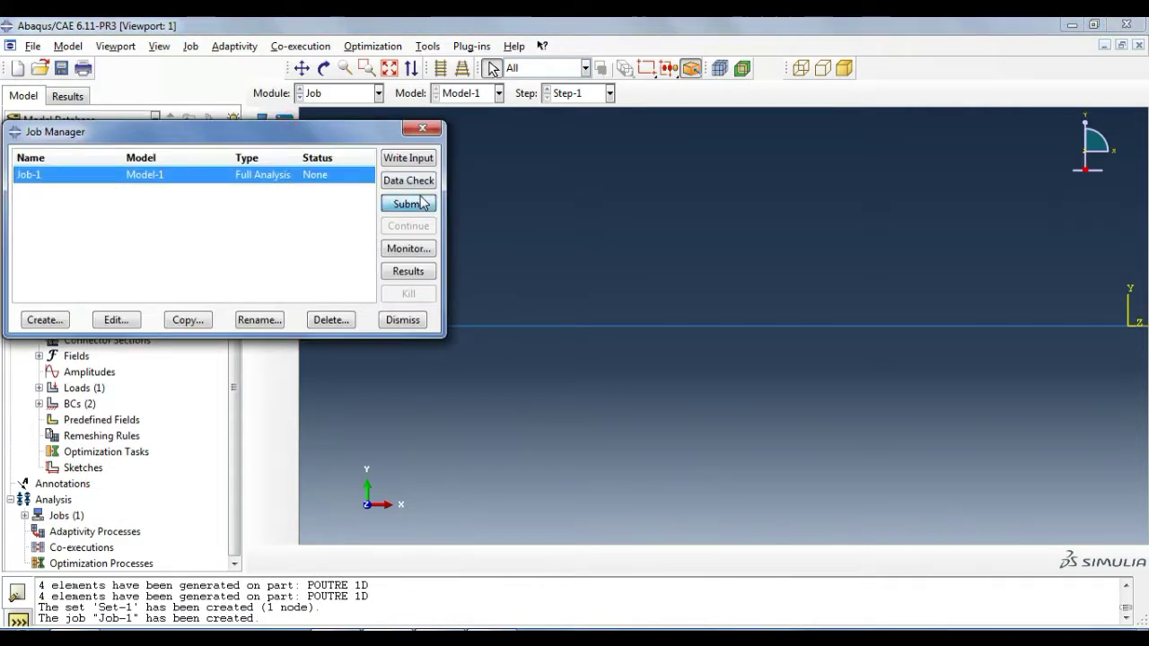
left_click(52, 240)
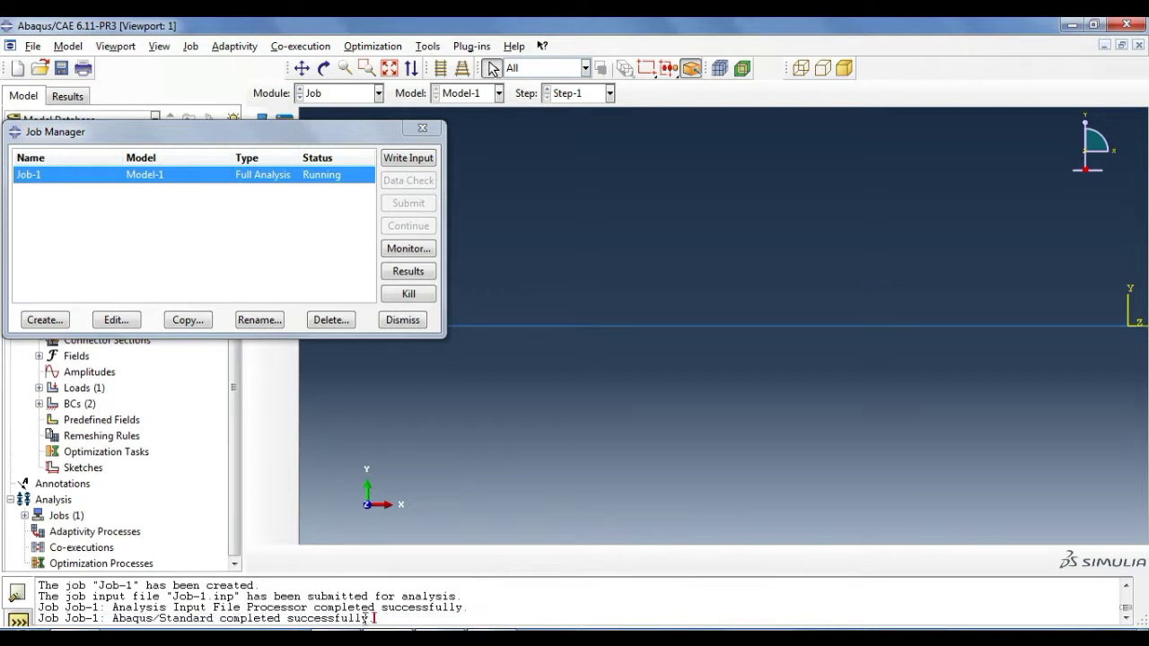
left_click(416, 274)
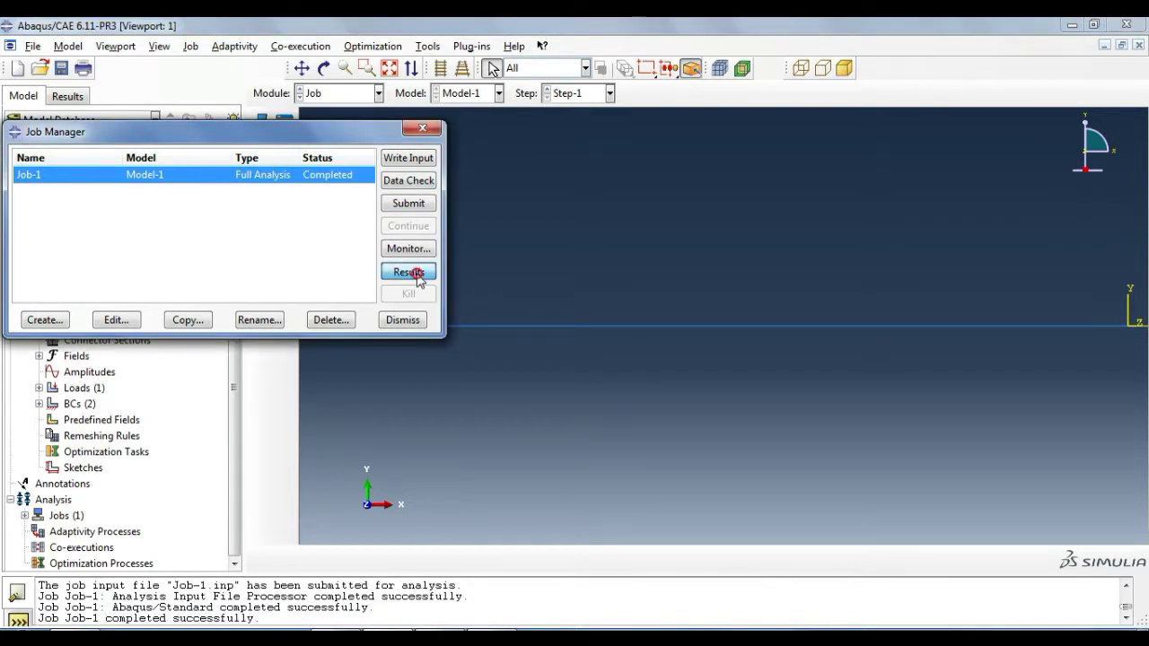
Plot the Mises stress contours on the deformed beam and highlight the beam's end regions.
left_click(267, 228)
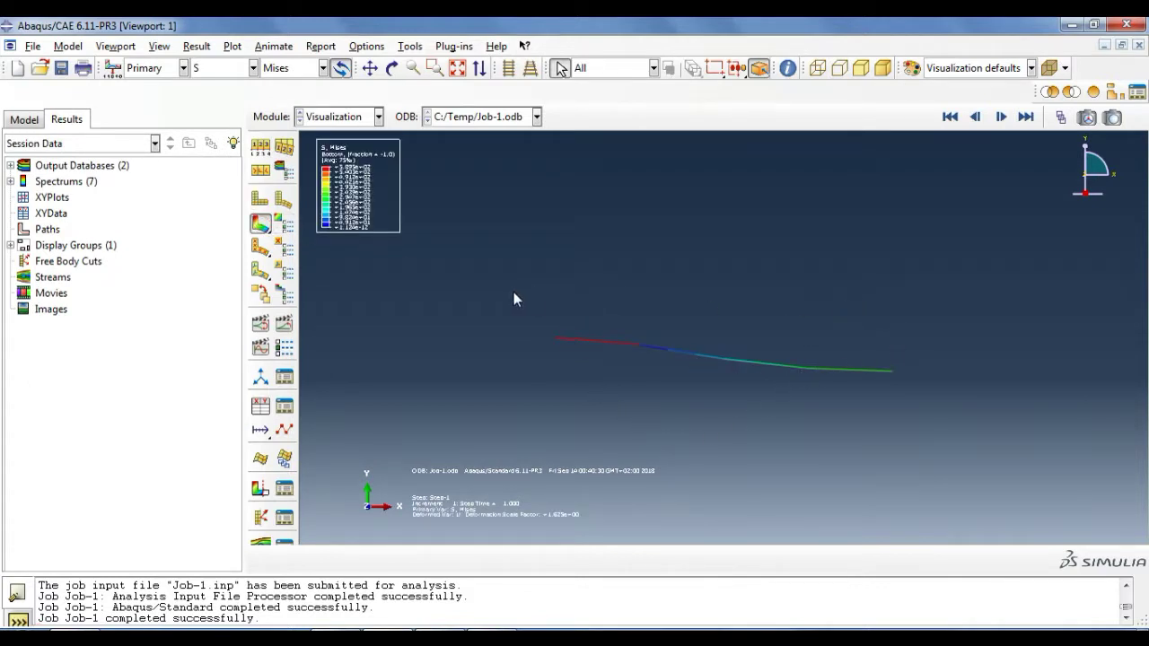
left_click_drag(544, 312, 627, 359)
left_click_drag(868, 390, 868, 389)
Animate the results over the time history and switch the contoured variable to the displacement U, Magnitude.
left_click(285, 323)
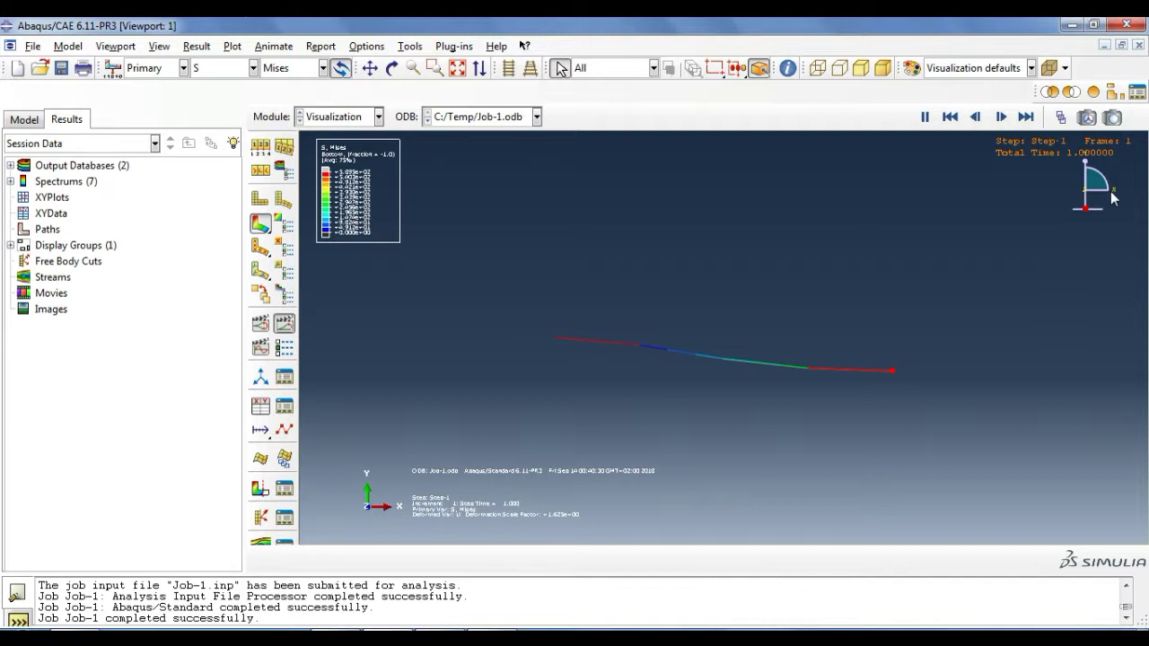
left_click(224, 67)
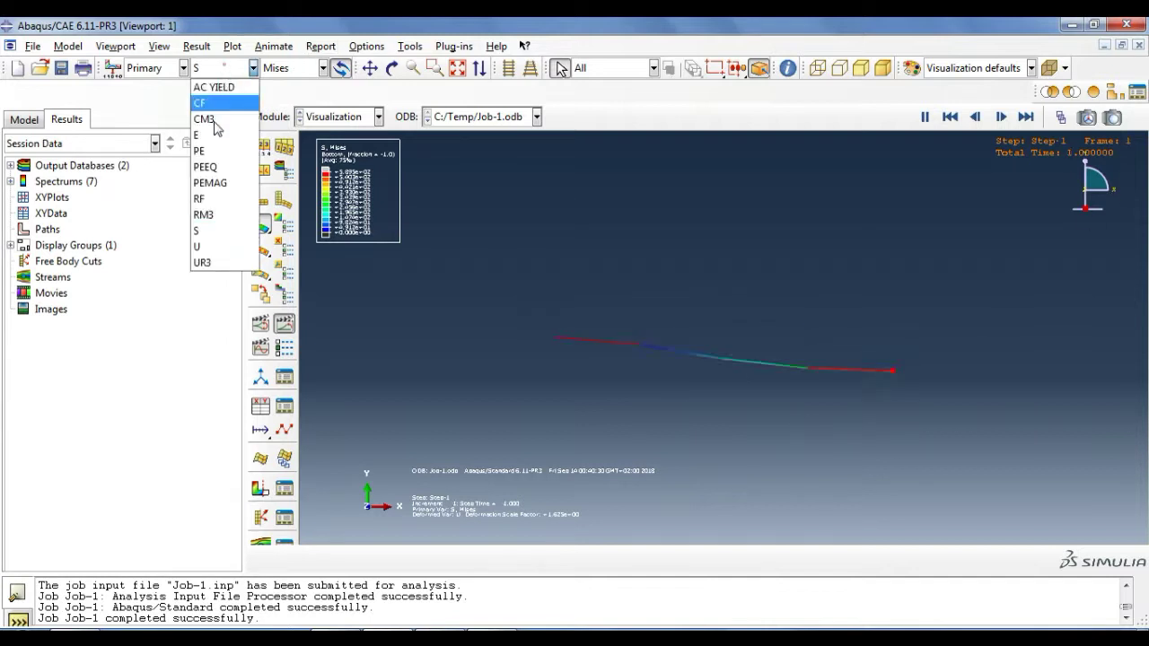
left_click(206, 248)
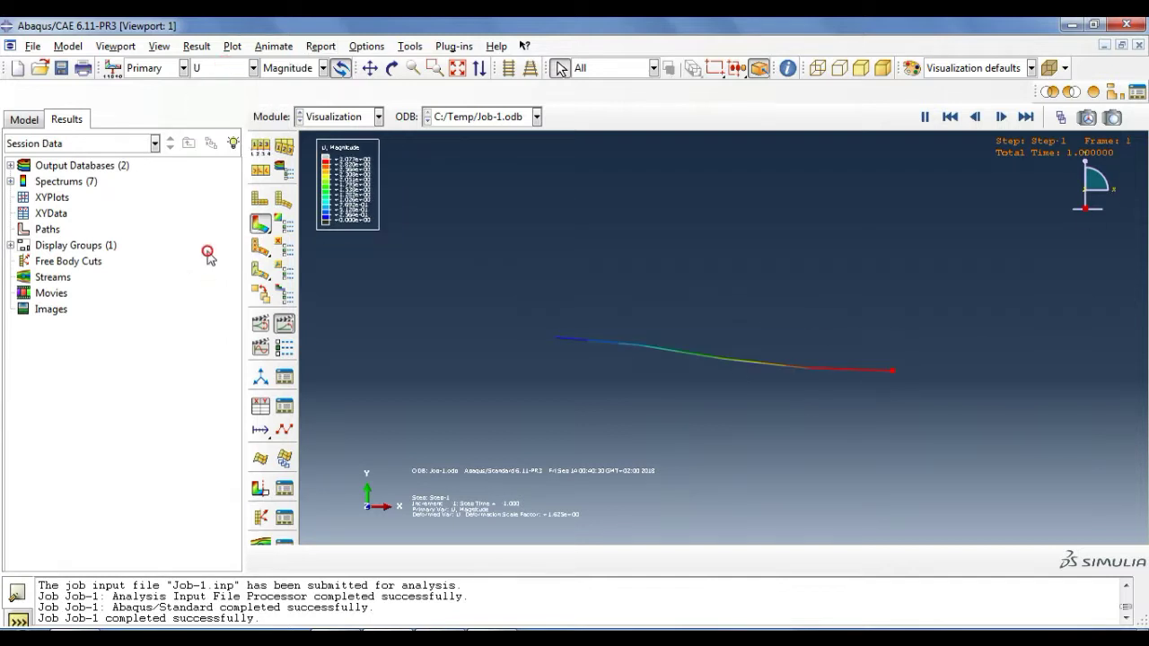